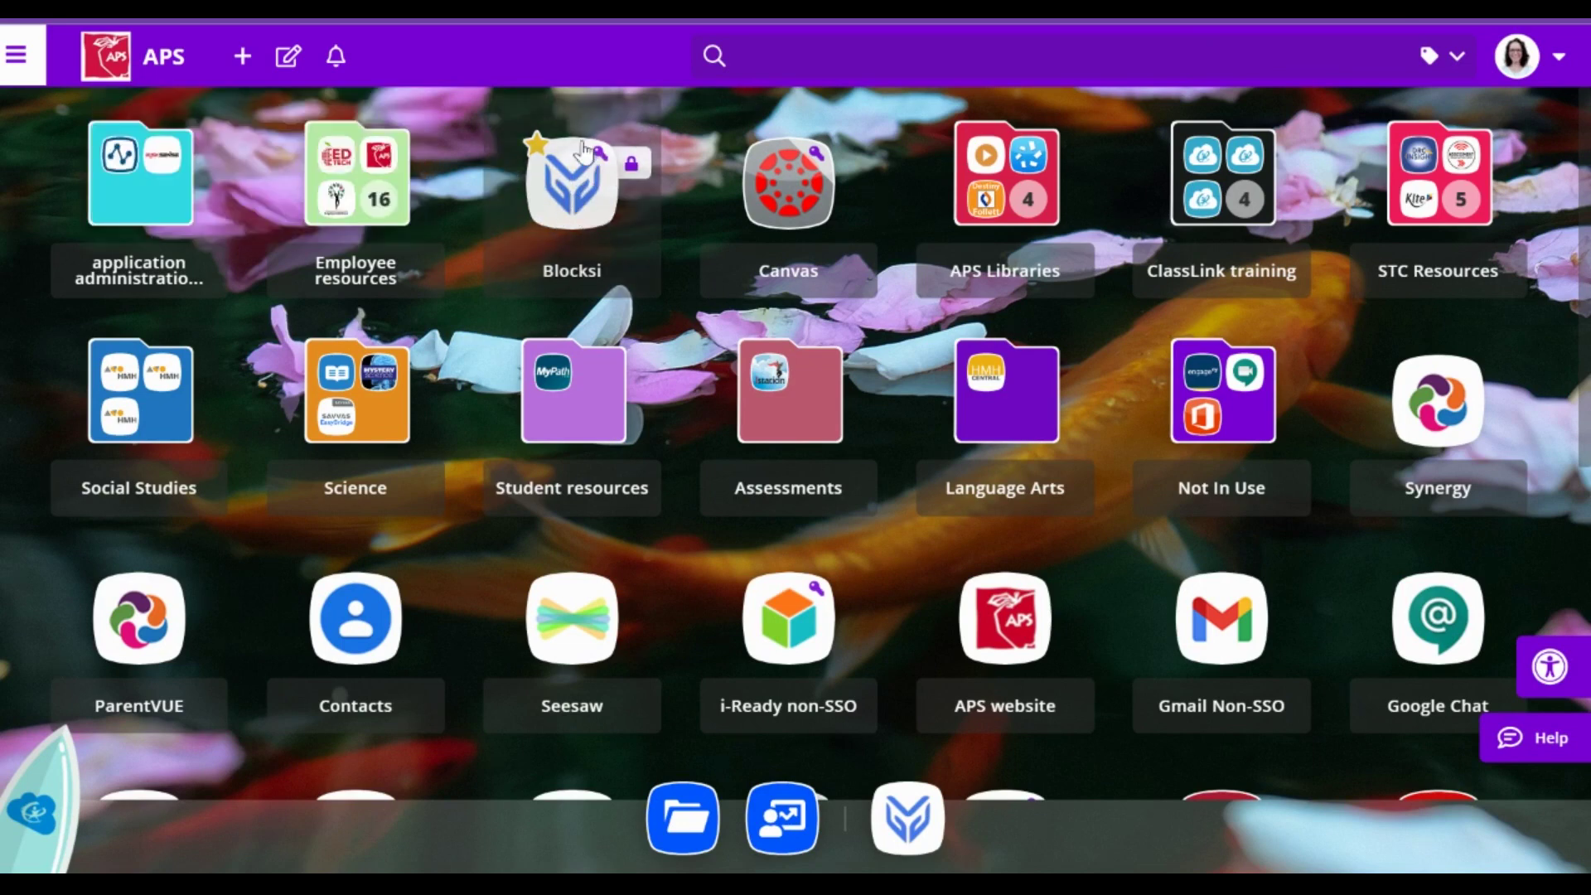
- Unstar the Blocksi tile so it is no longer a favourite or pinned in the dock
left_click(536, 143)
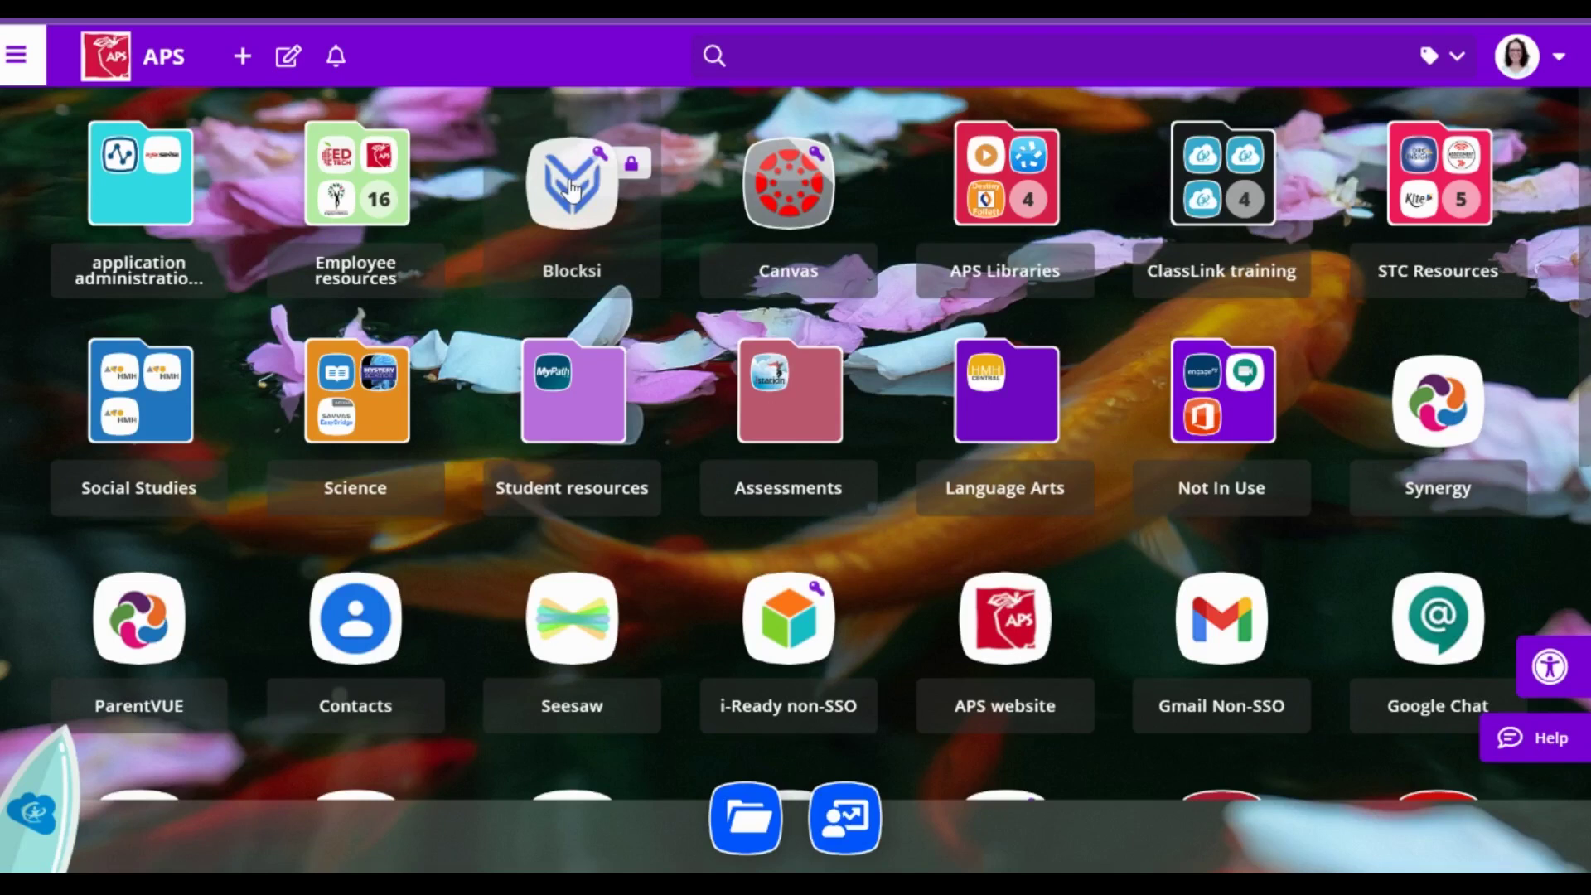
- Add Blocksi back to the favourites from its right-click menu
right_click(572, 189)
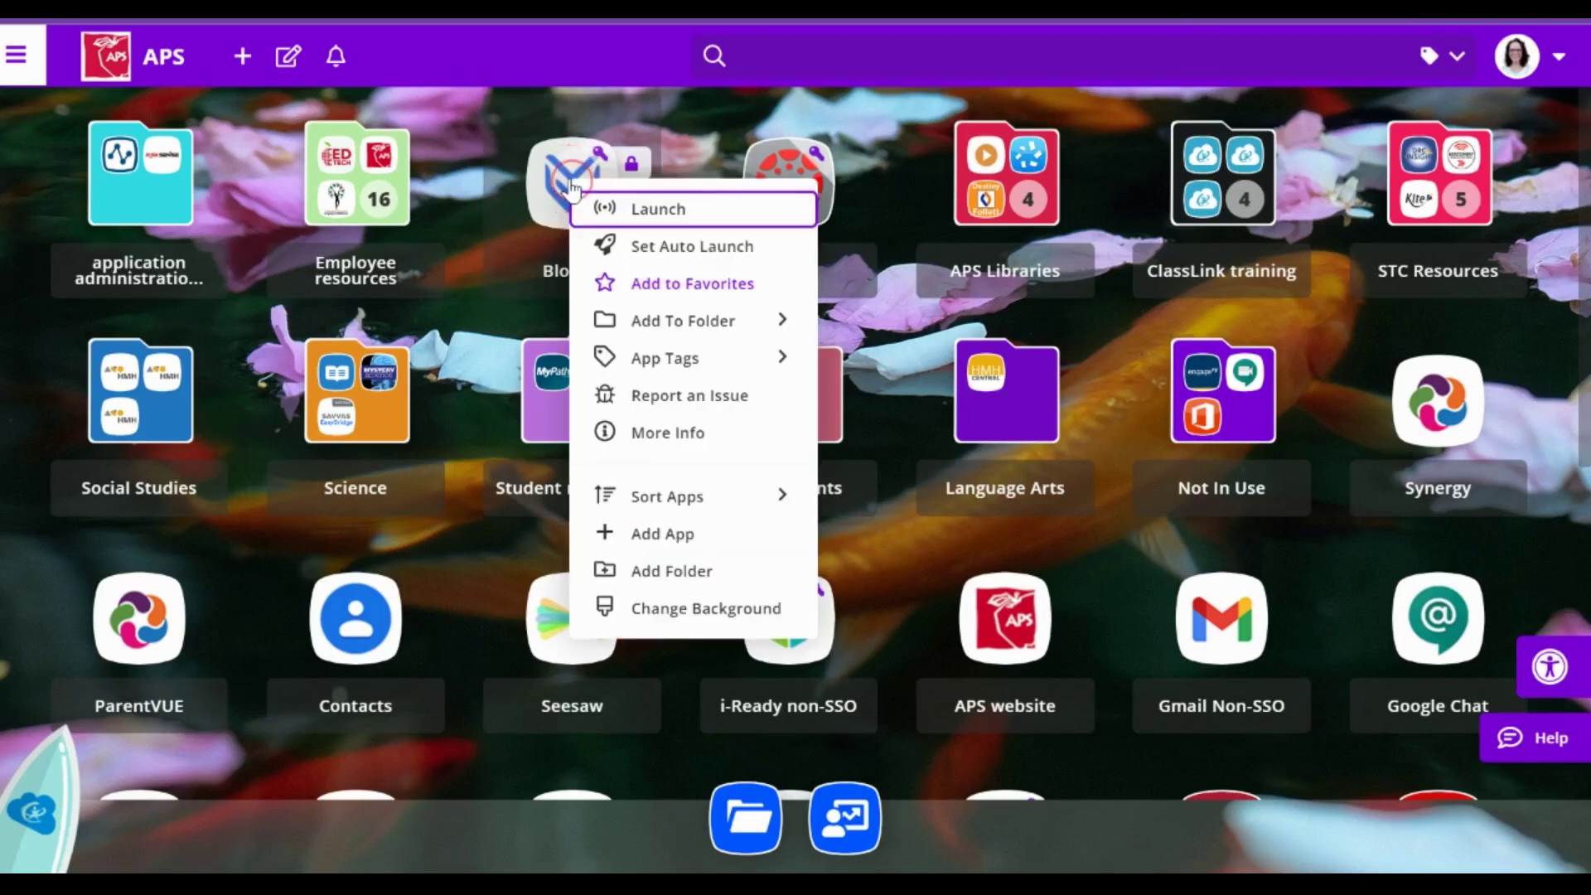
left_click(689, 284)
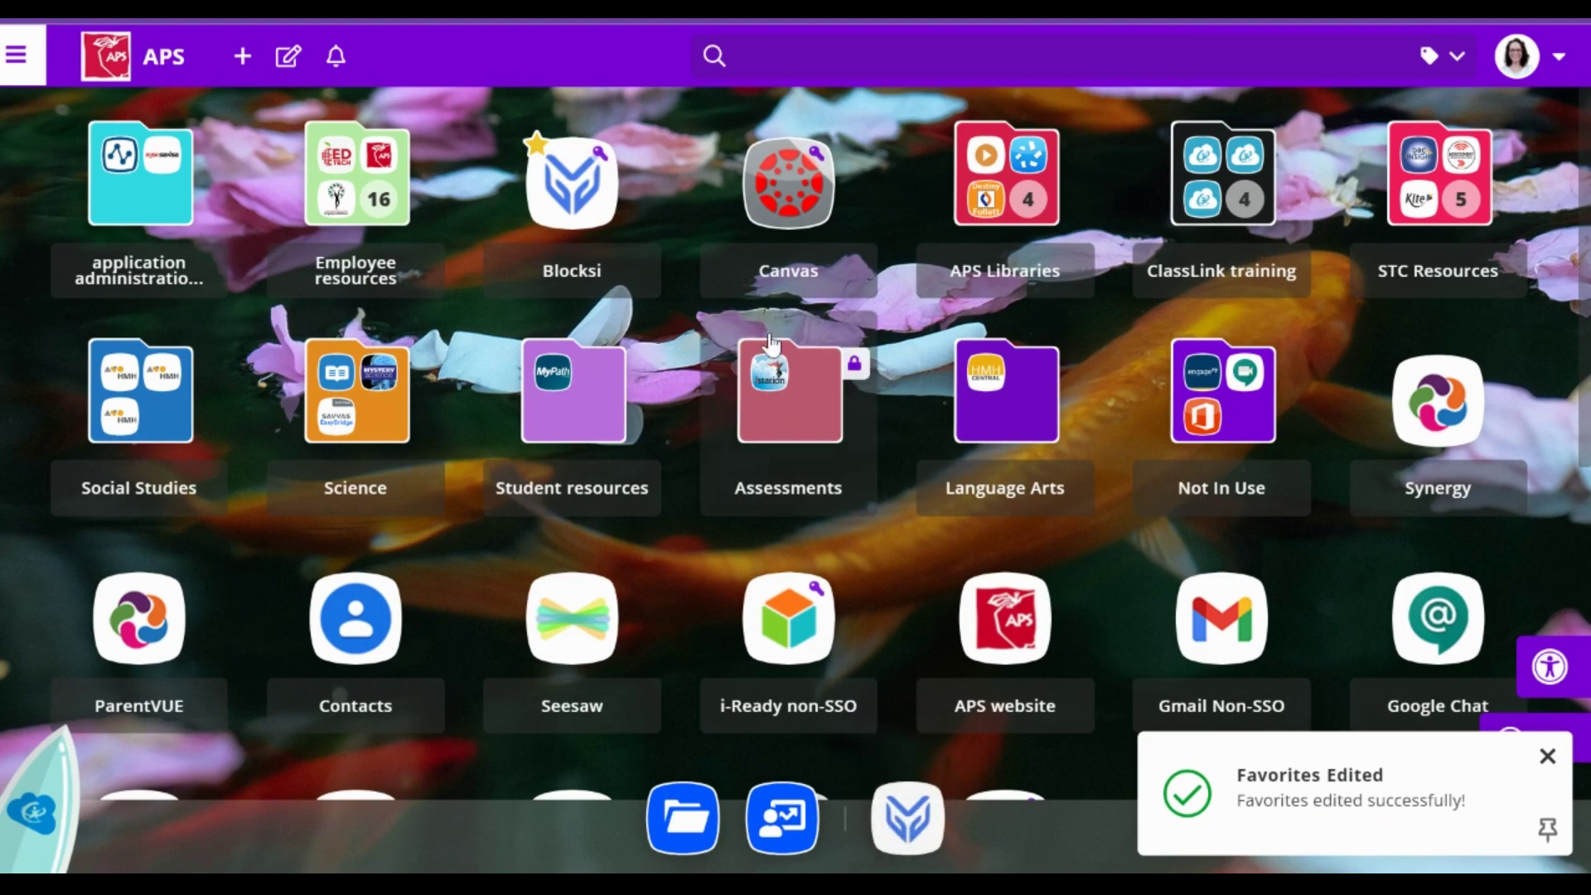
left_click(801, 60)
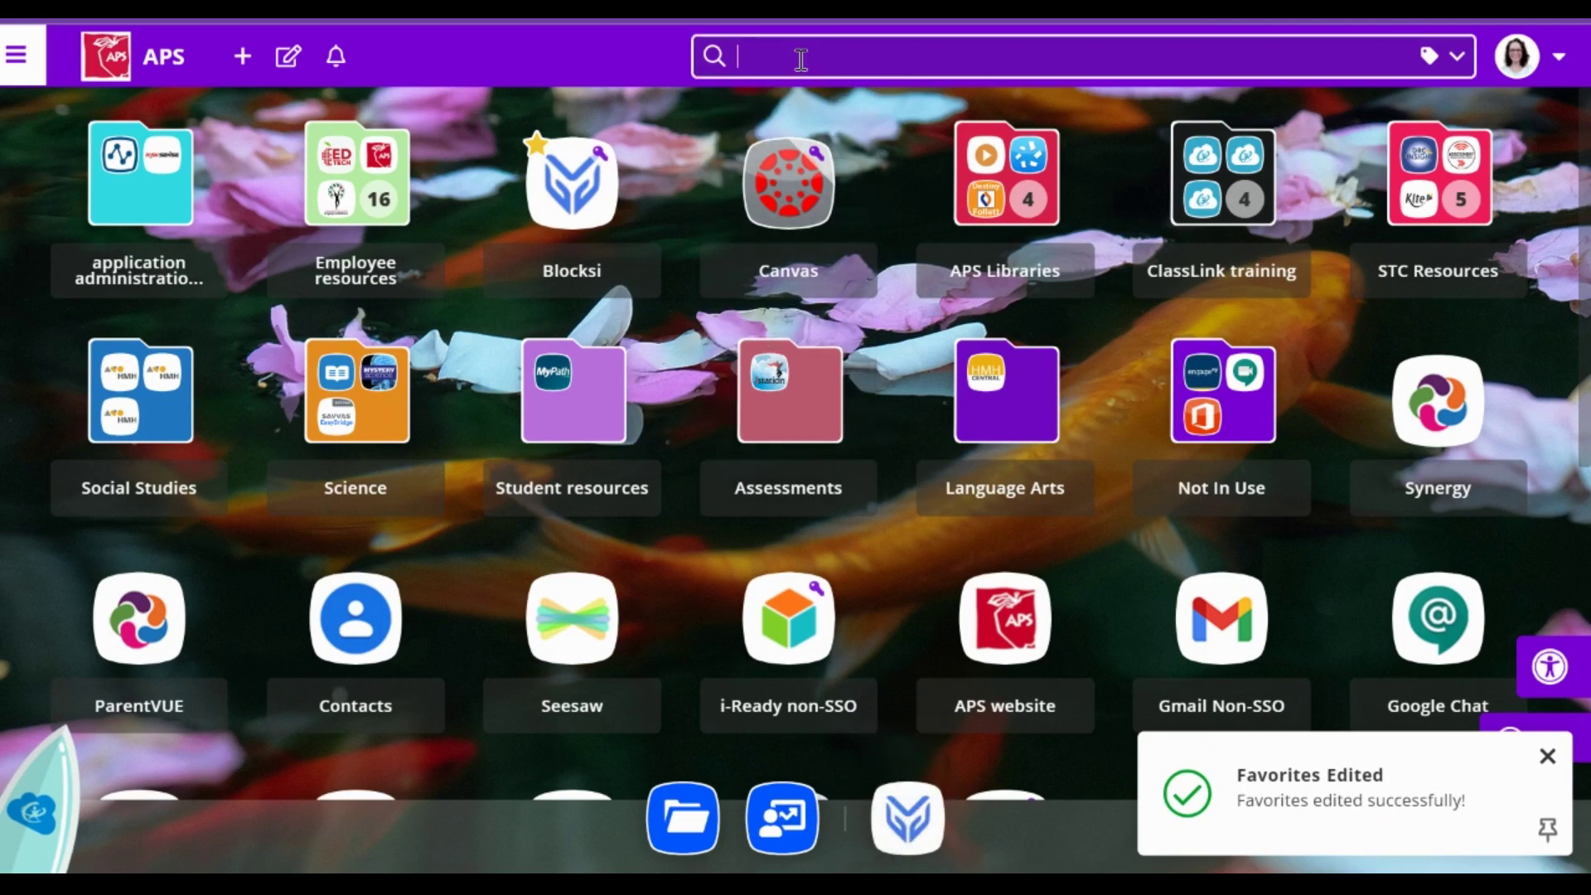
- Drag Blocksi into second place in the first row and launch it
mouse_move(586, 197)
left_click_drag(586, 198, 145, 198)
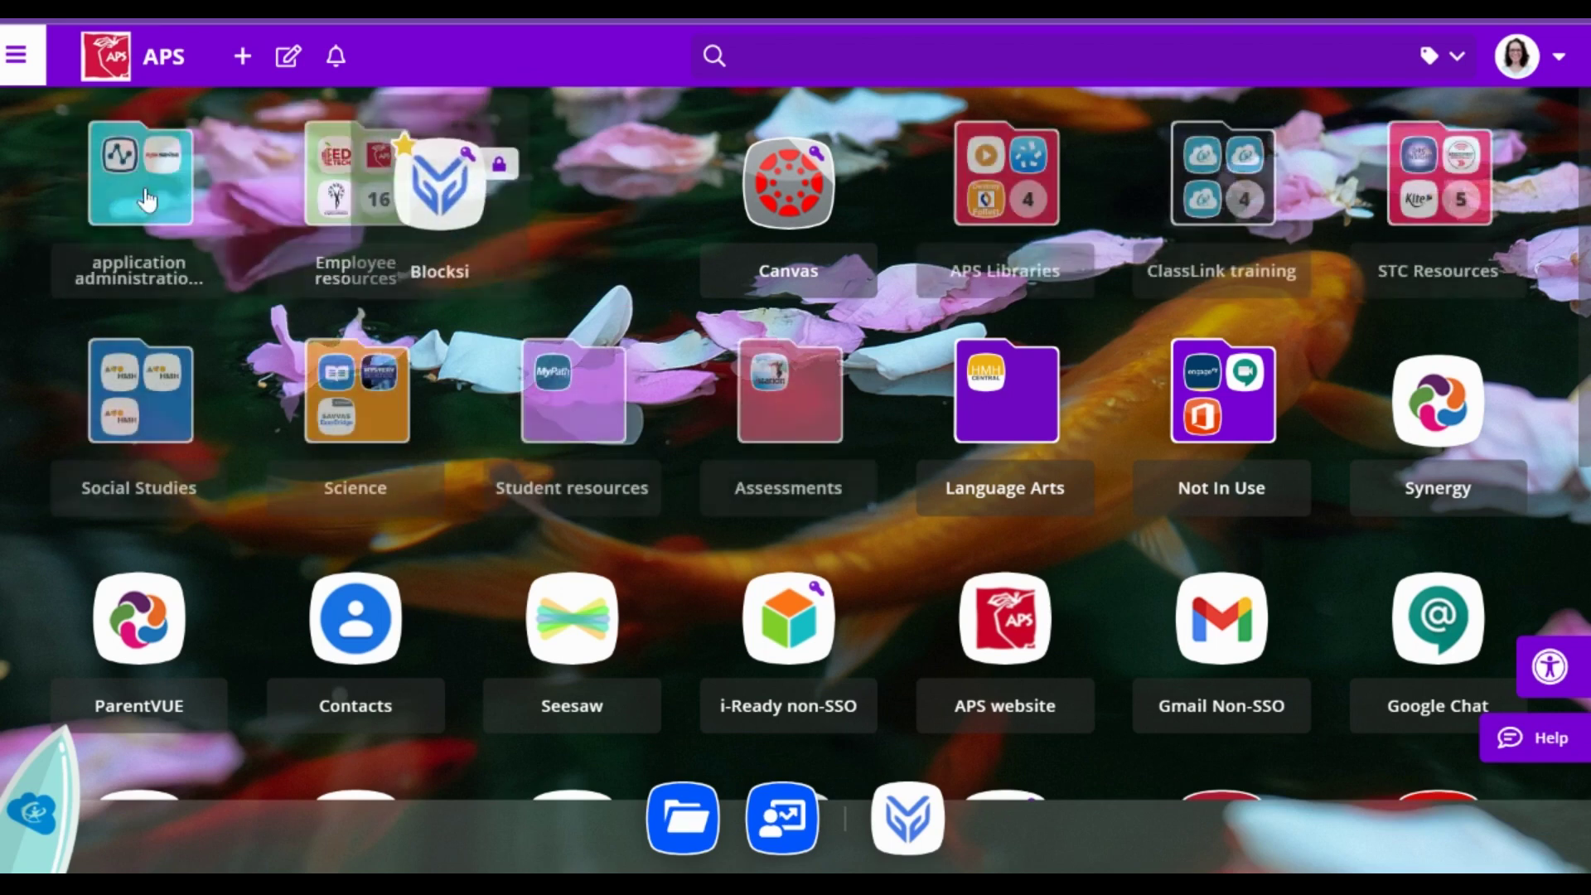
left_click_drag(586, 191, 261, 177)
mouse_move(375, 192)
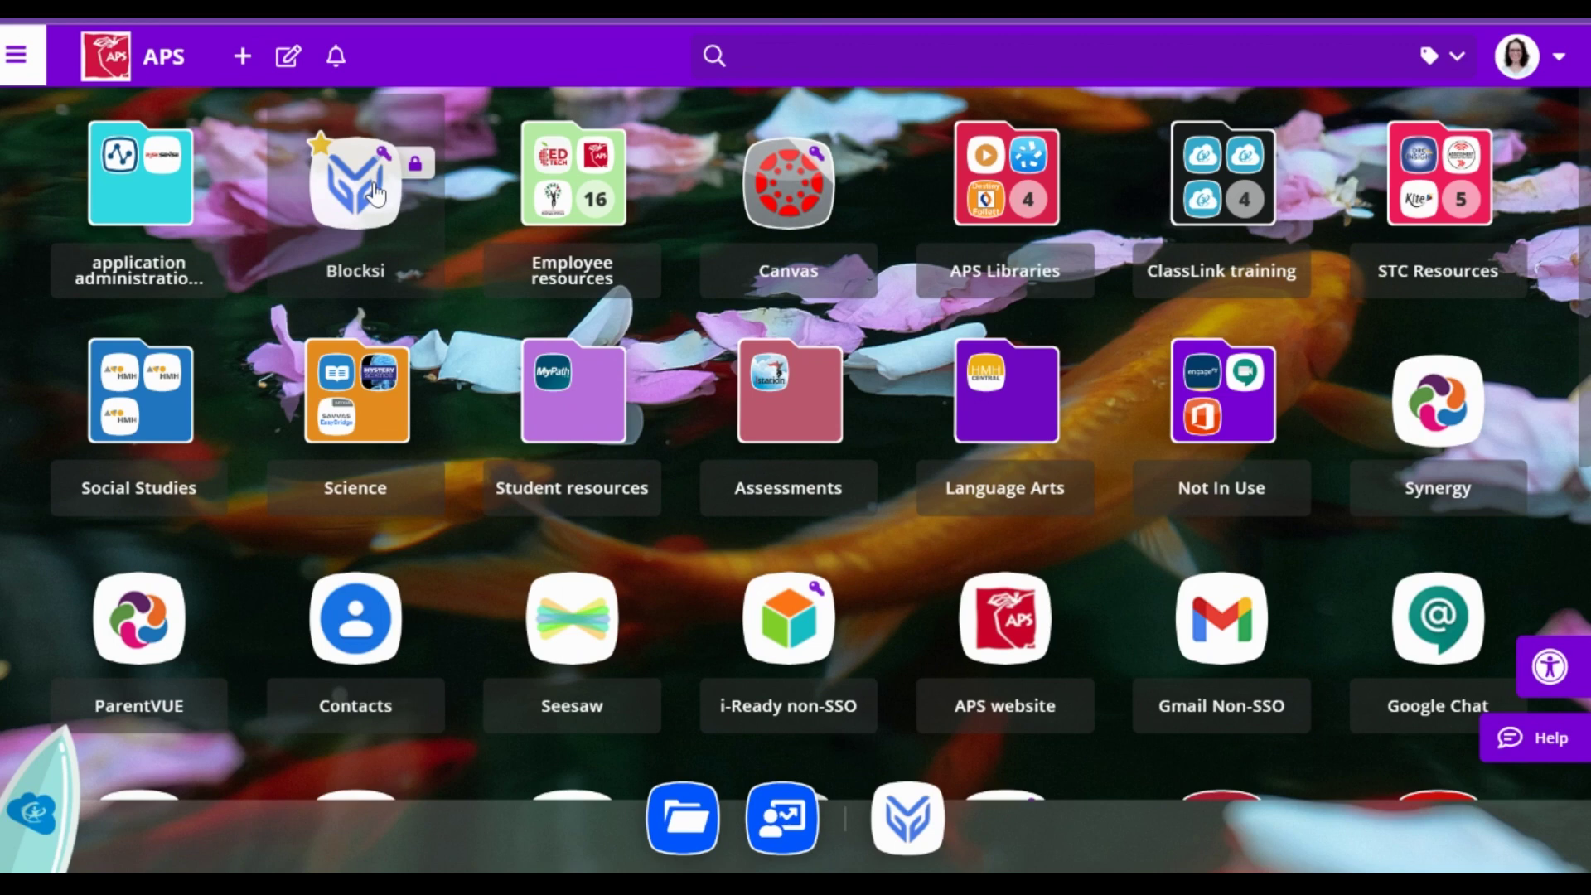
left_click(375, 192)
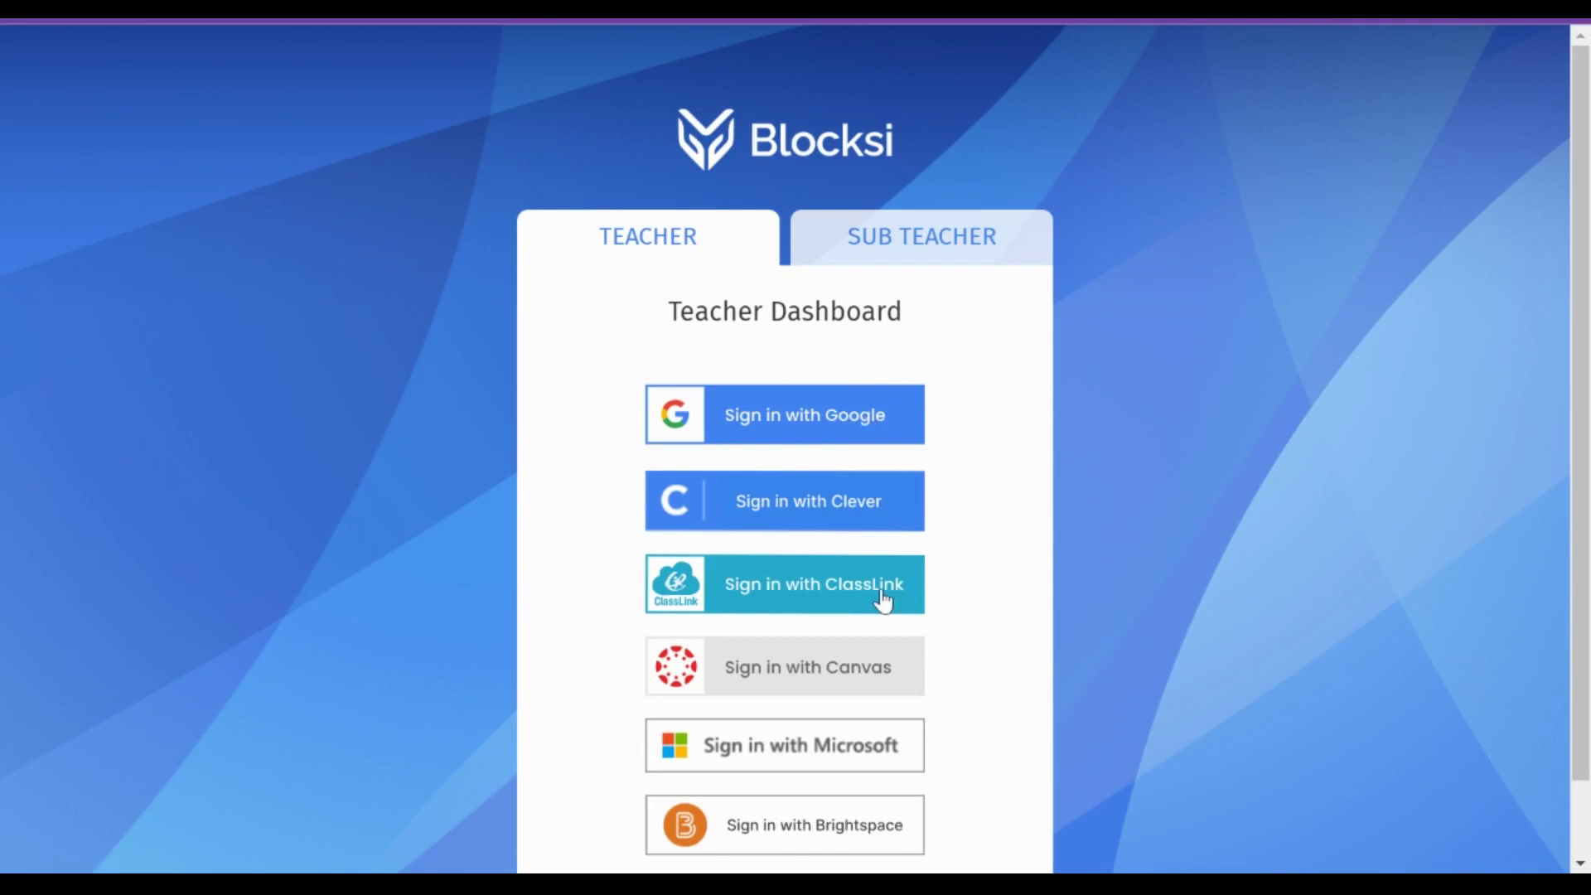
- Sign in to Blocksi with ClassLink and allow access to the Google account
left_click(849, 419)
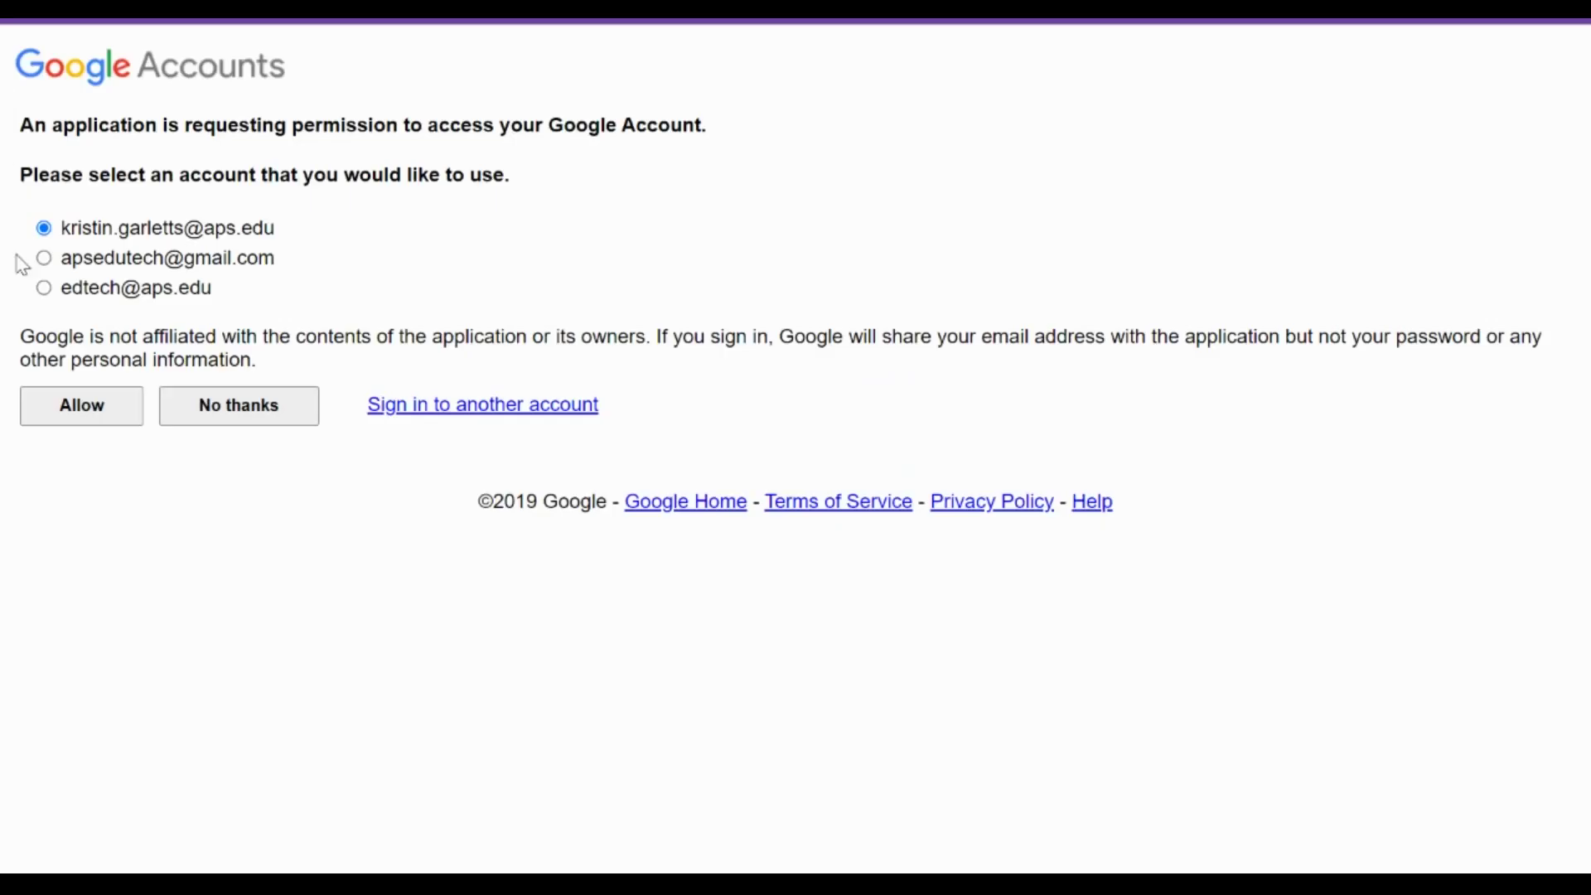
left_click(98, 405)
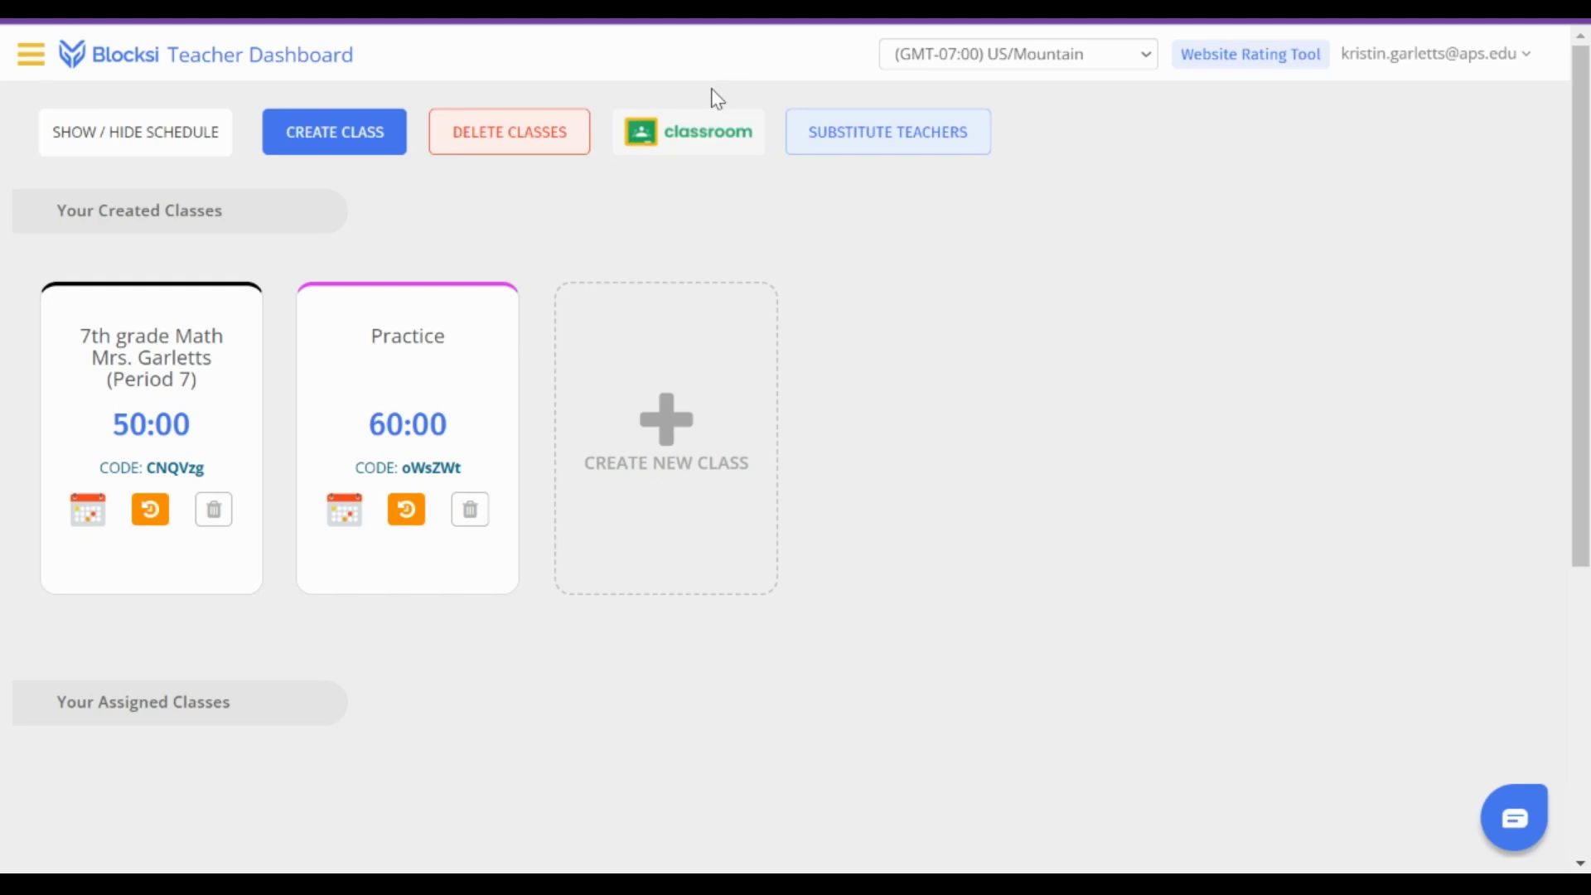
- Import 7th grade Math and TRAINING MASTER from Google Classroom, then sync Math's students
left_click(699, 137)
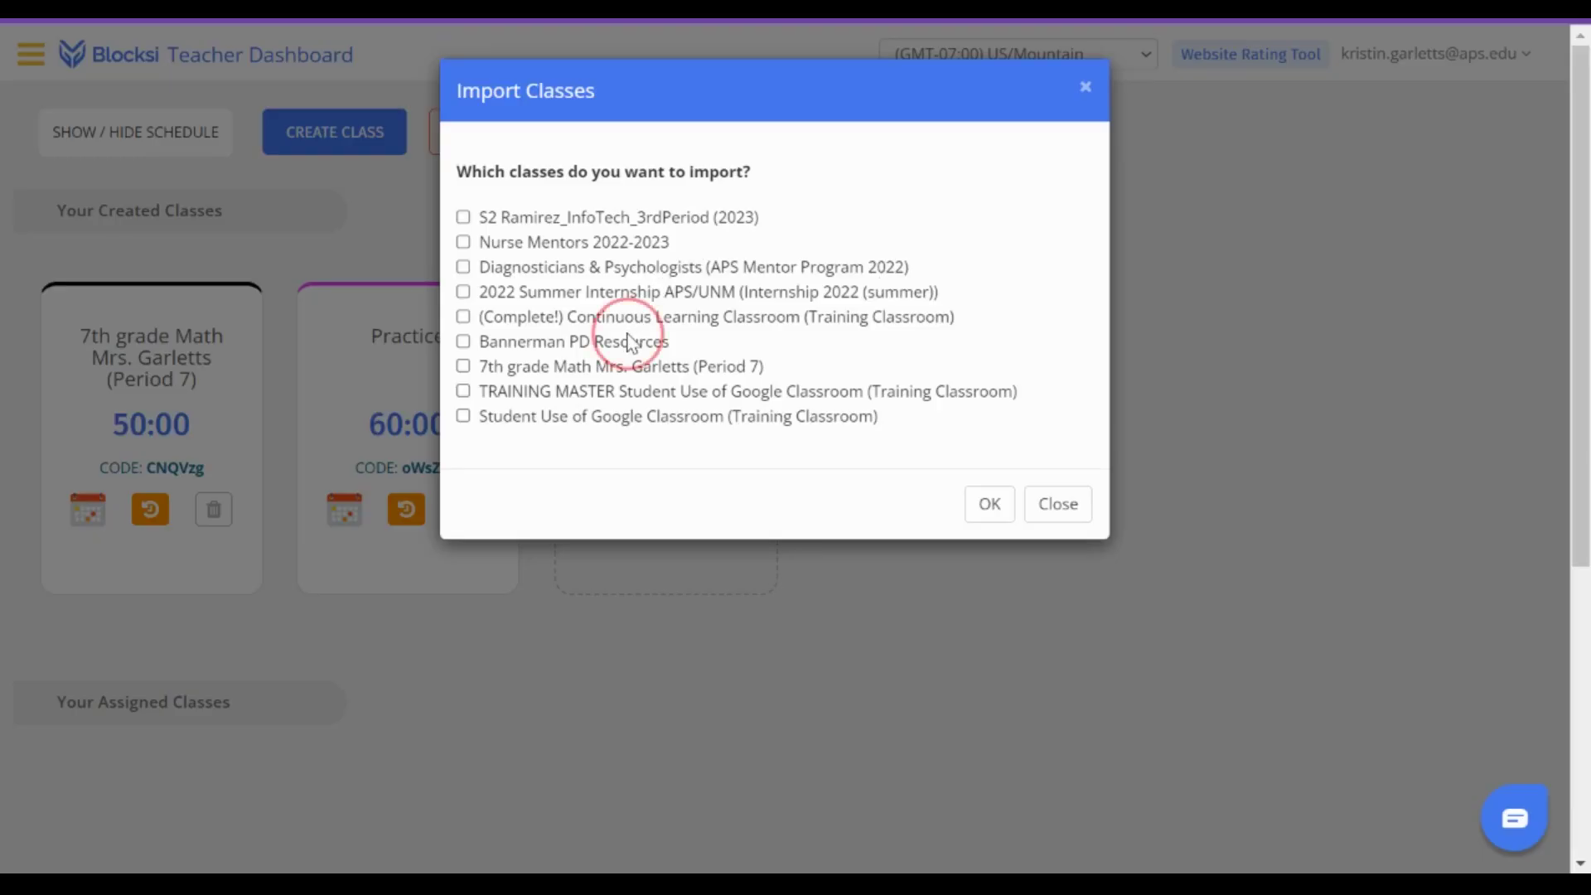
left_click(462, 366)
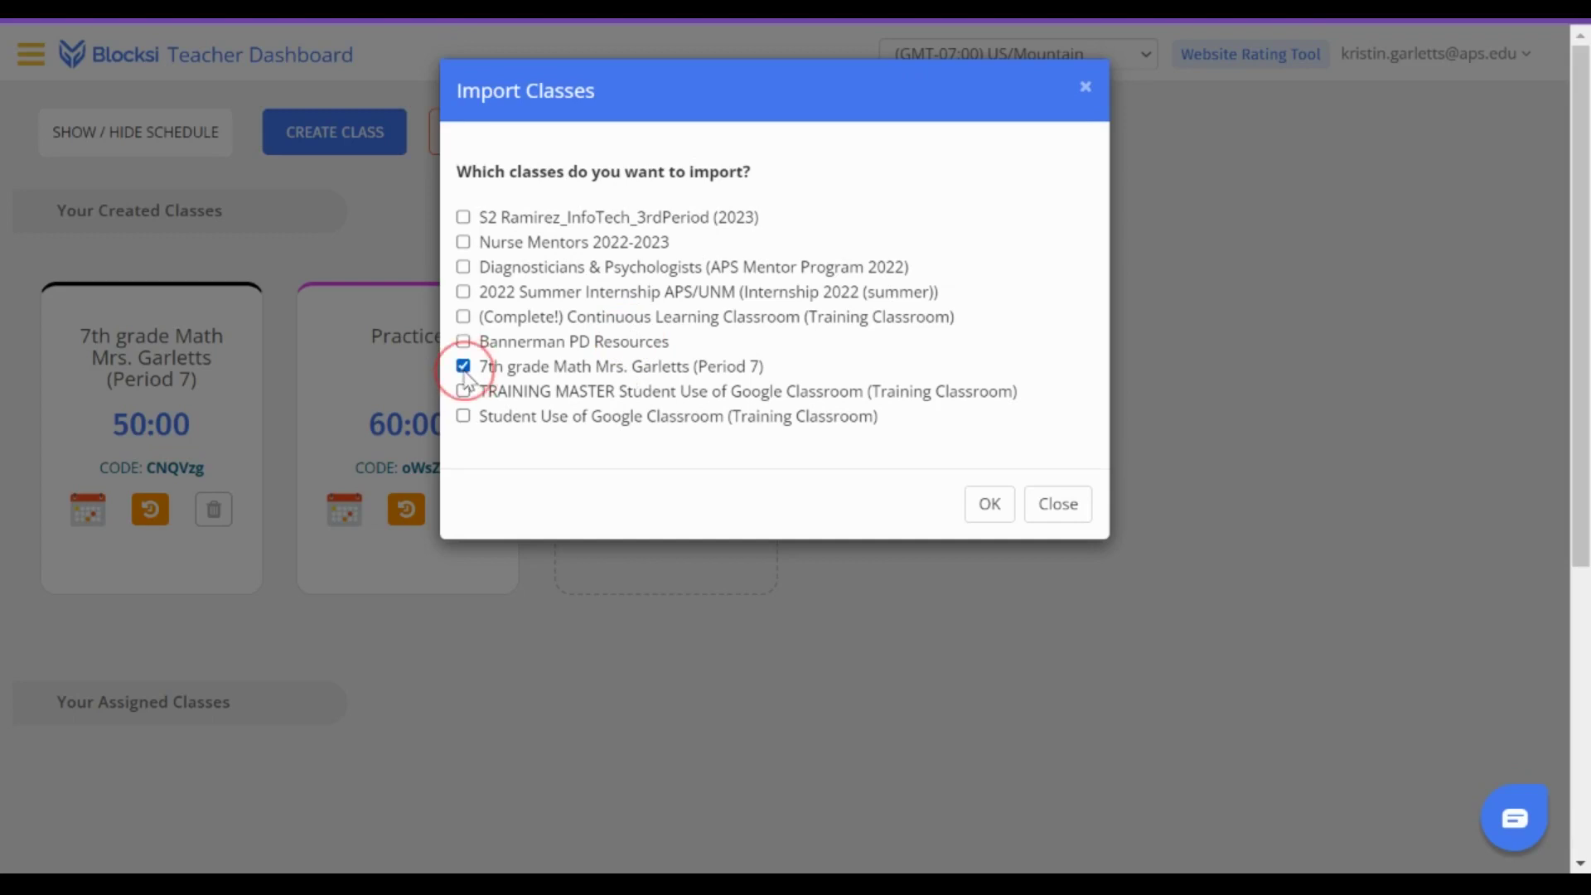
left_click(464, 393)
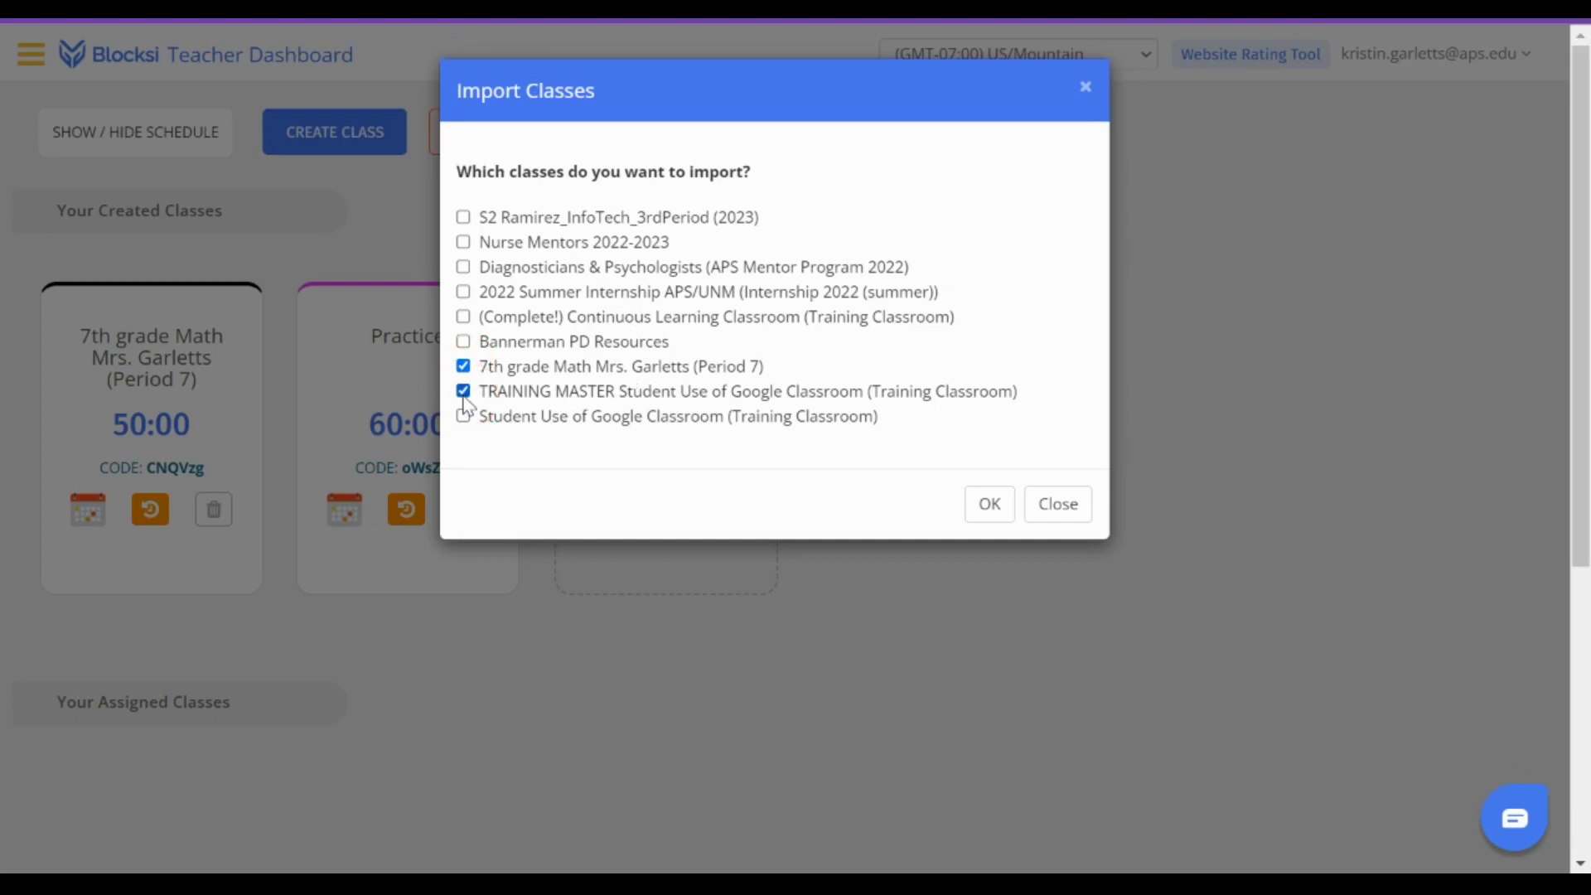
left_click(989, 511)
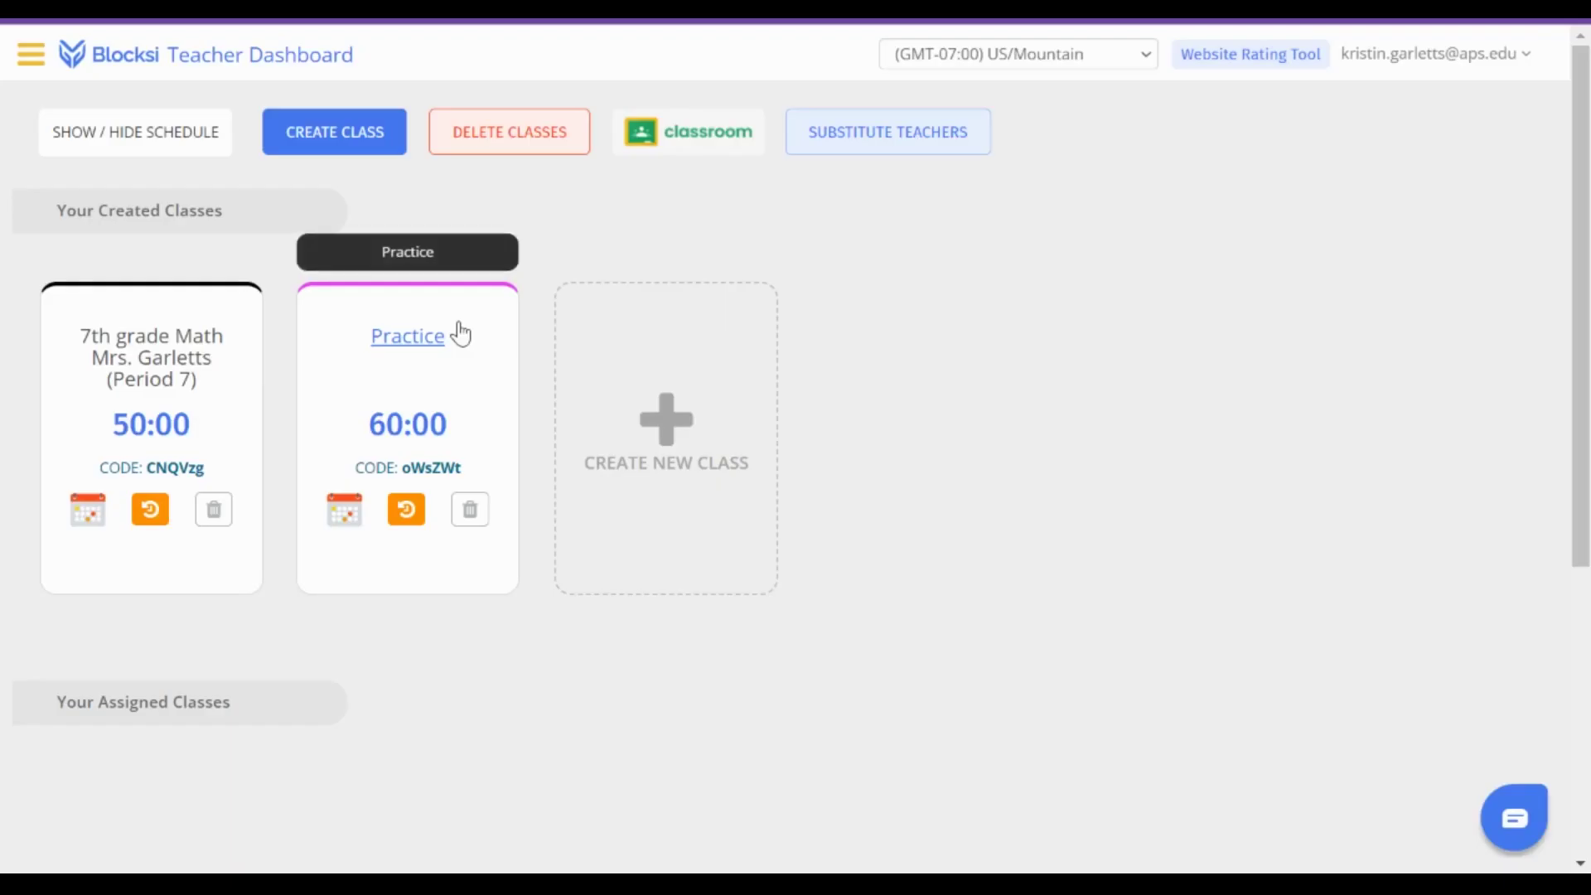
left_click(178, 350)
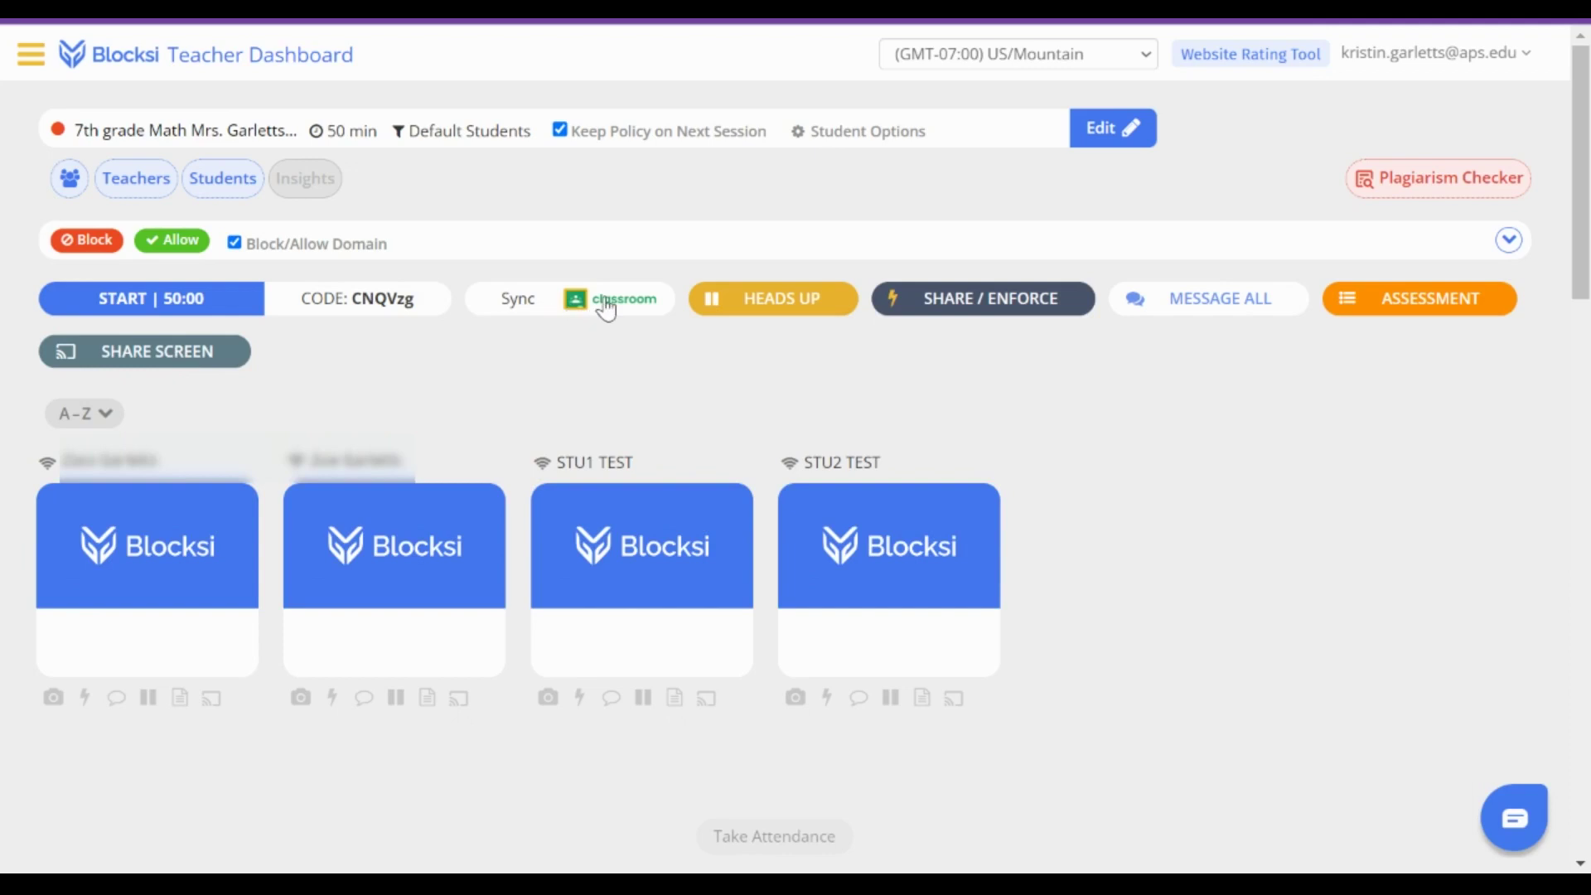
left_click(606, 308)
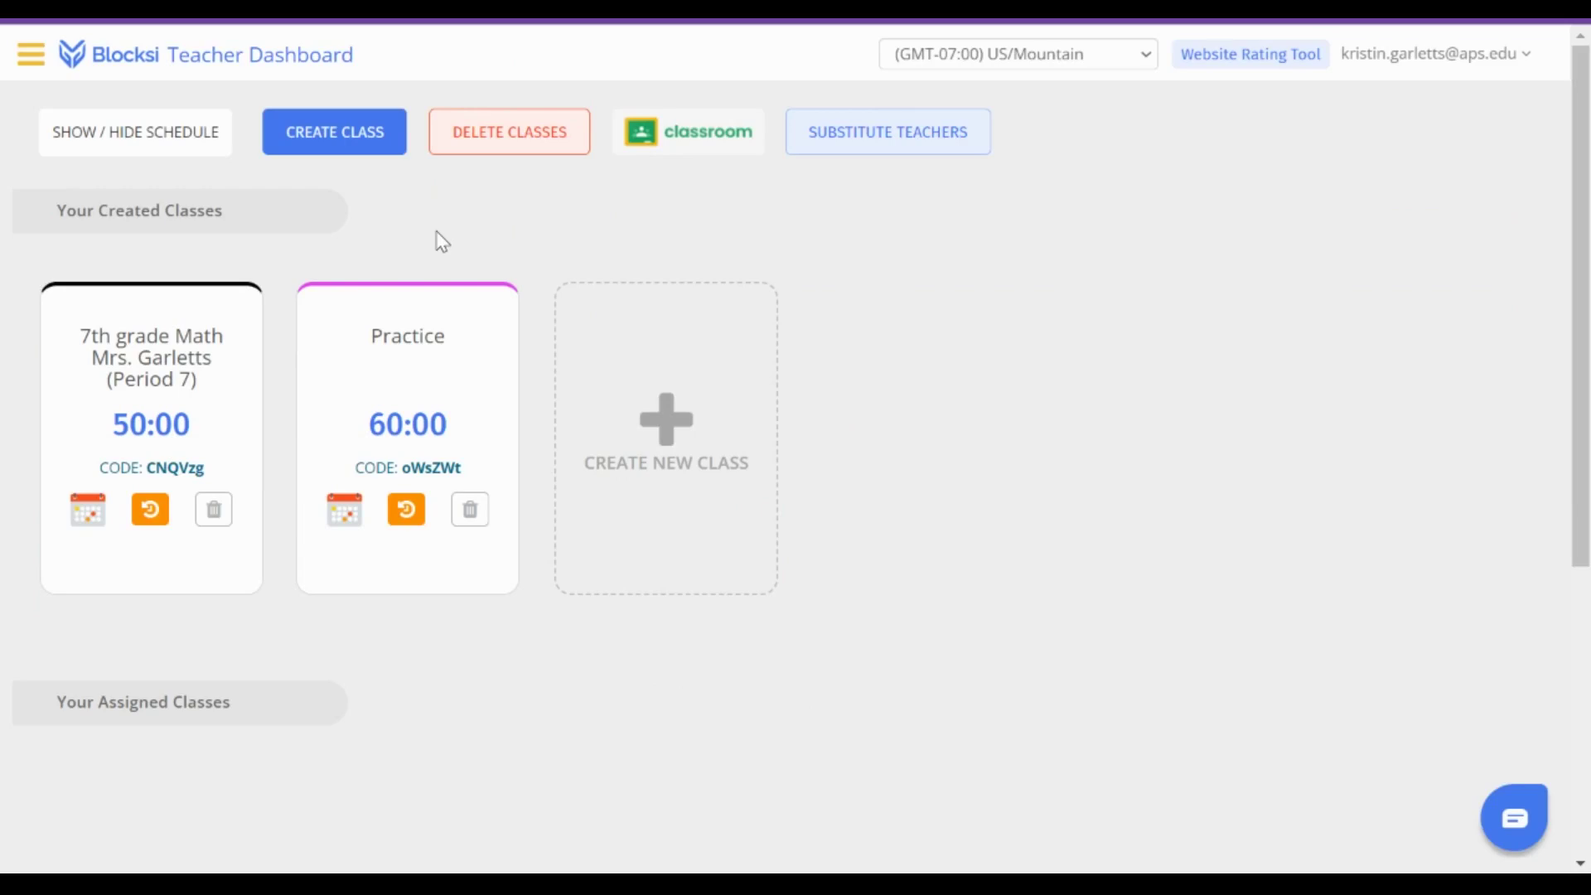
- Create the class 'Counseling' with duration 30, red colour and the default student policy
left_click(373, 146)
left_click(556, 216)
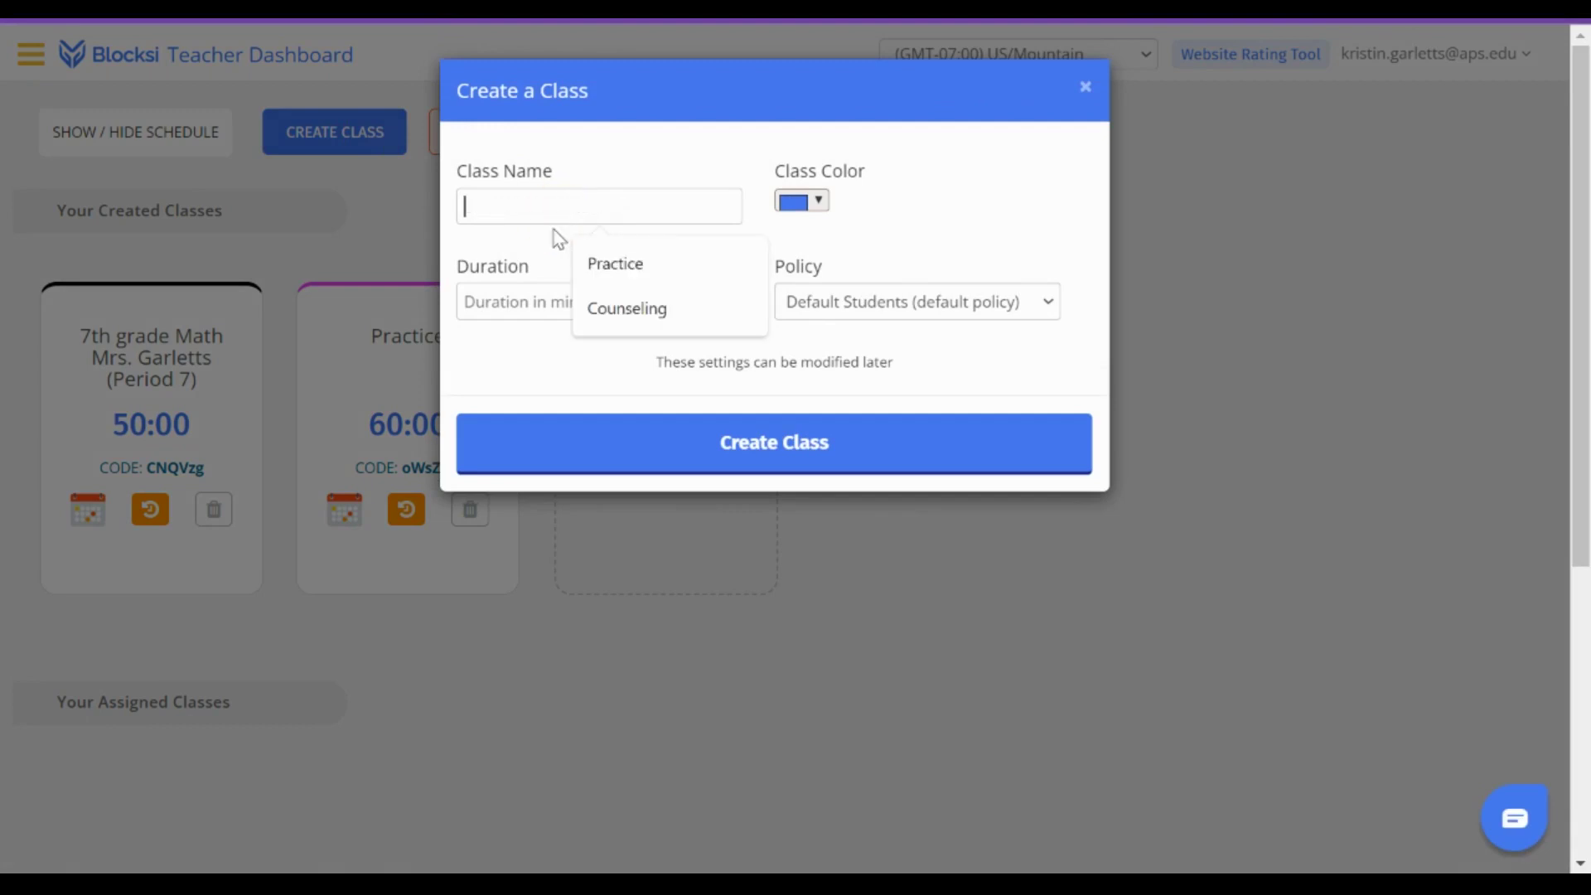
left_click(623, 307)
left_click(622, 302)
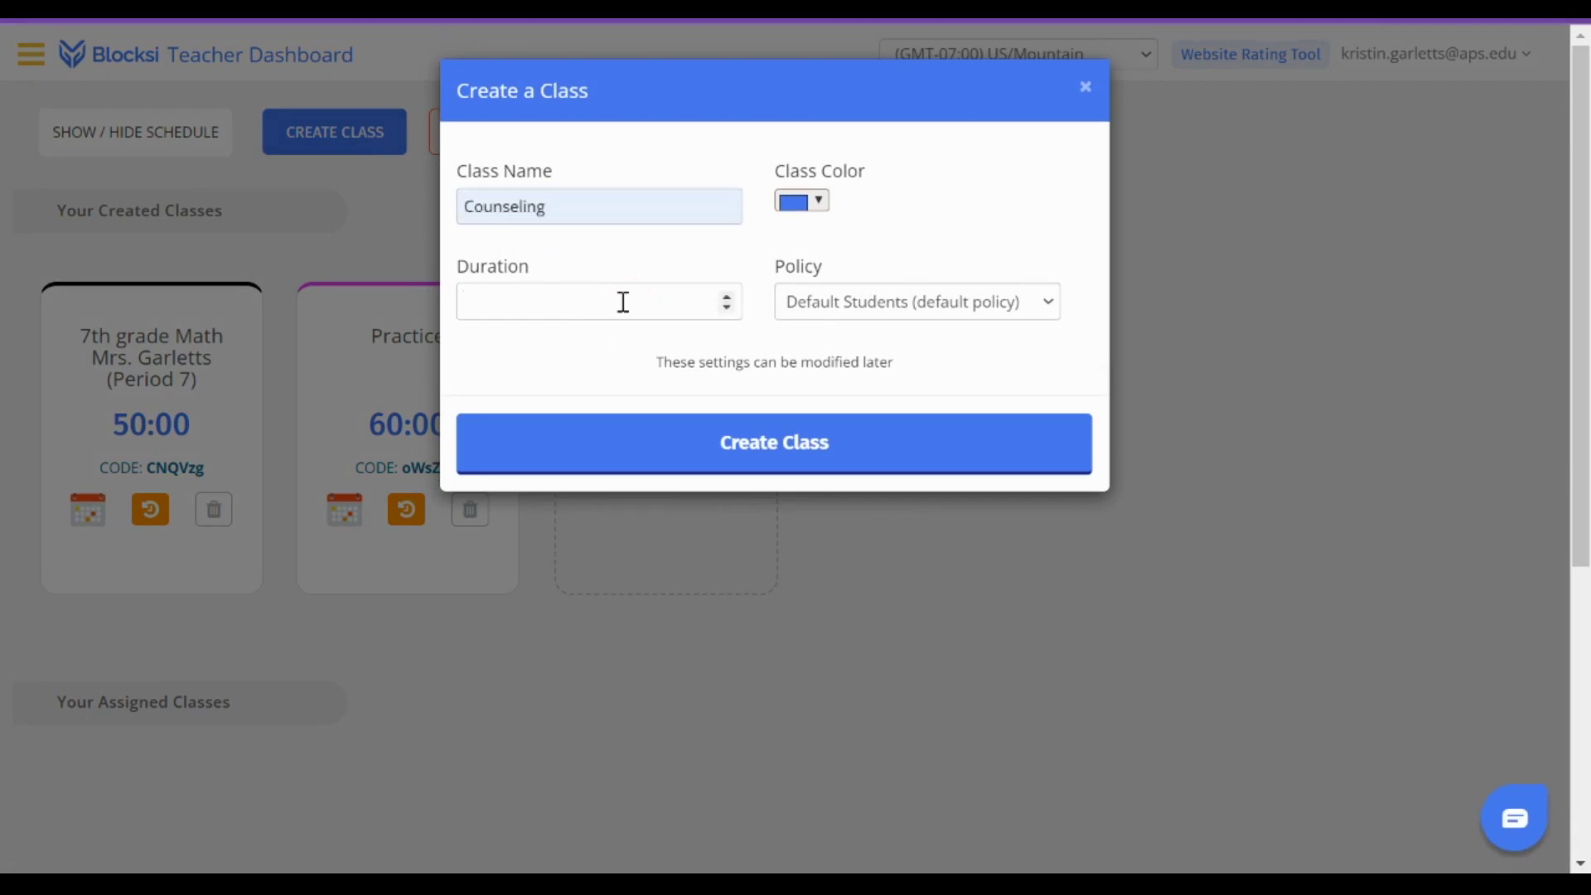
type("30")
left_click(821, 205)
left_click(964, 365)
left_click(949, 399)
left_click(962, 314)
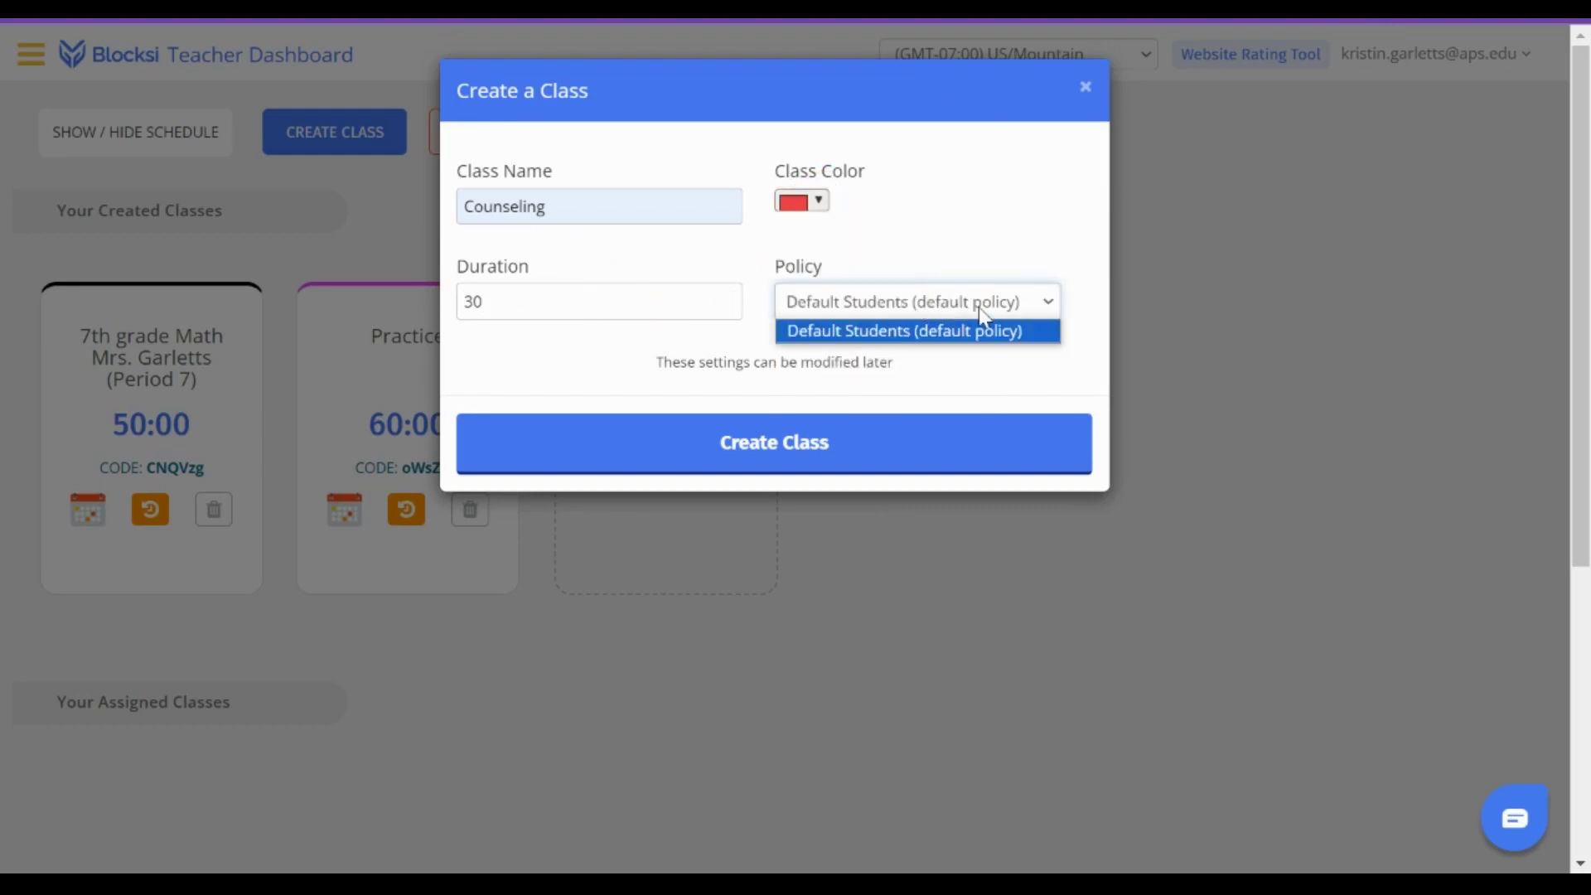
left_click(1038, 350)
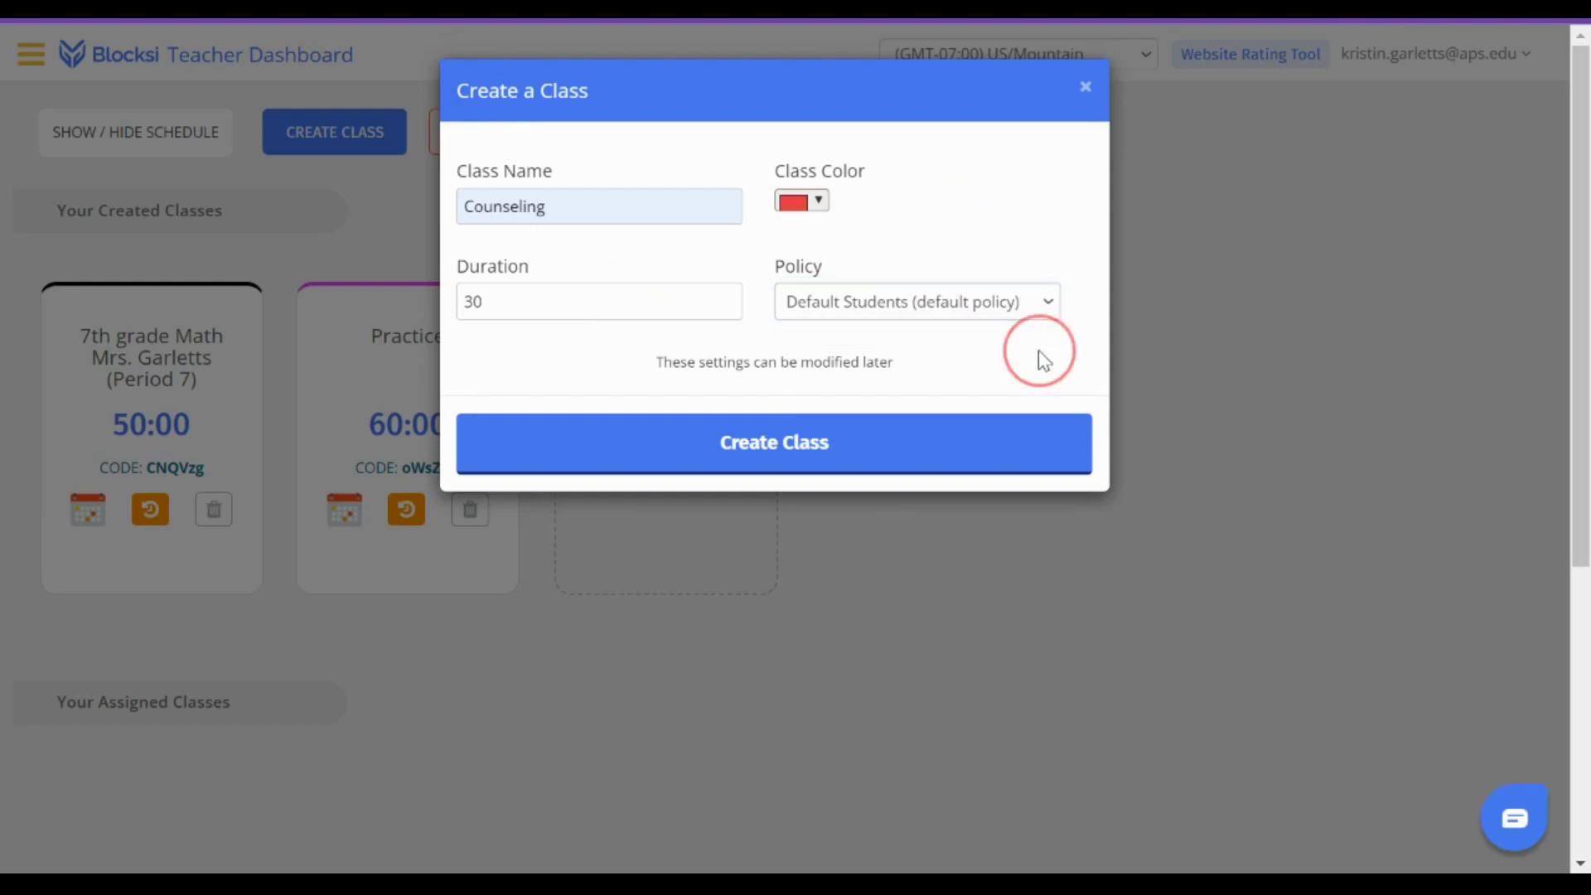
left_click(809, 434)
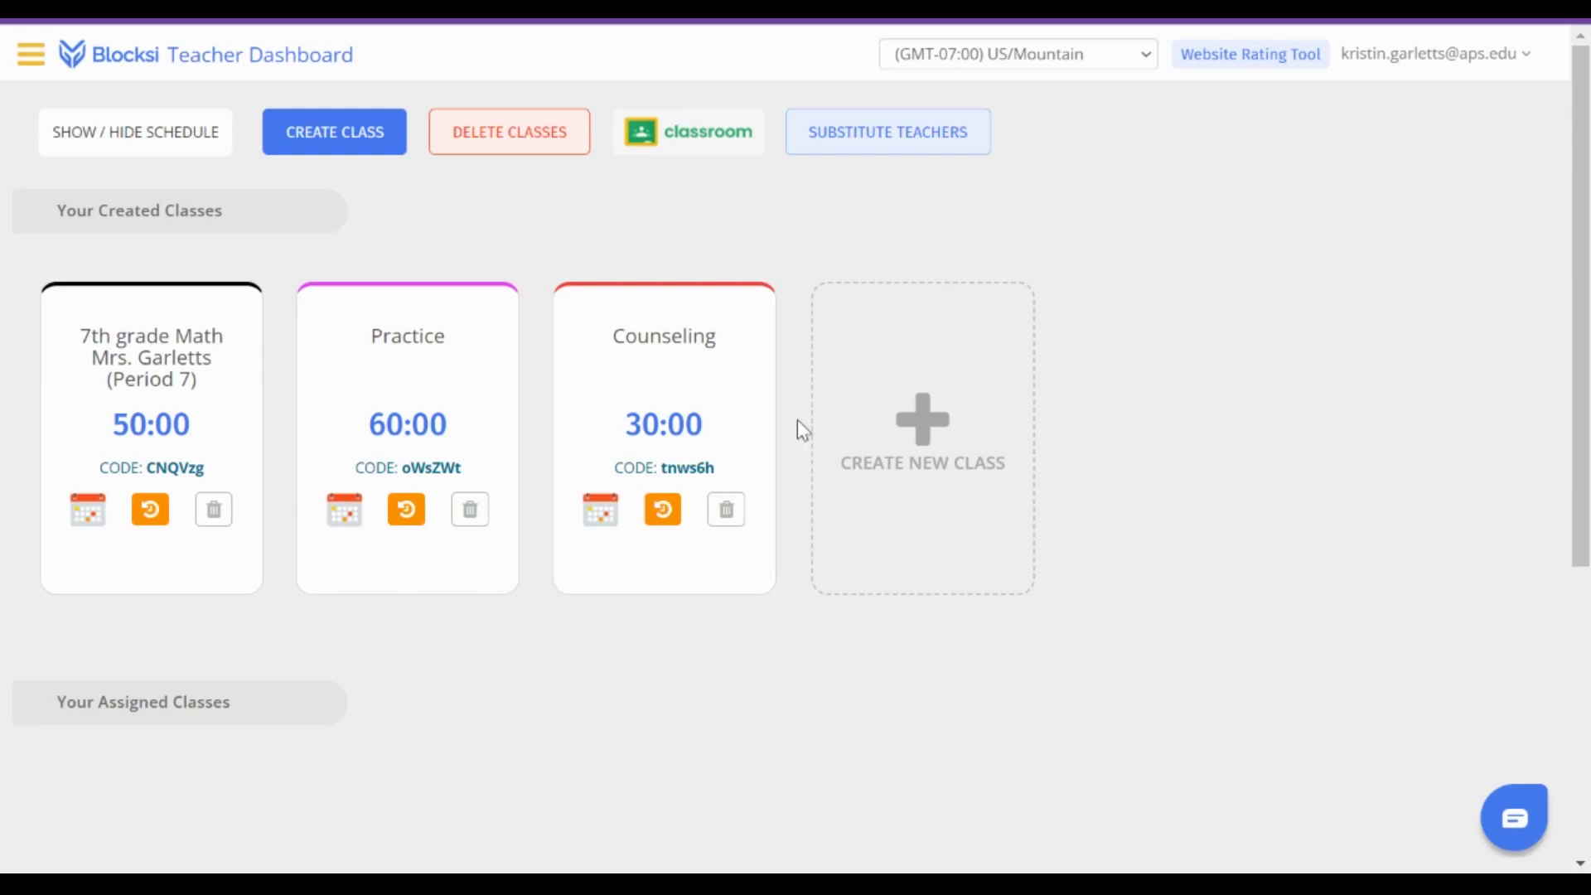
- In the Counseling class's student picker, search for stu1 and mark that student
left_click(680, 352)
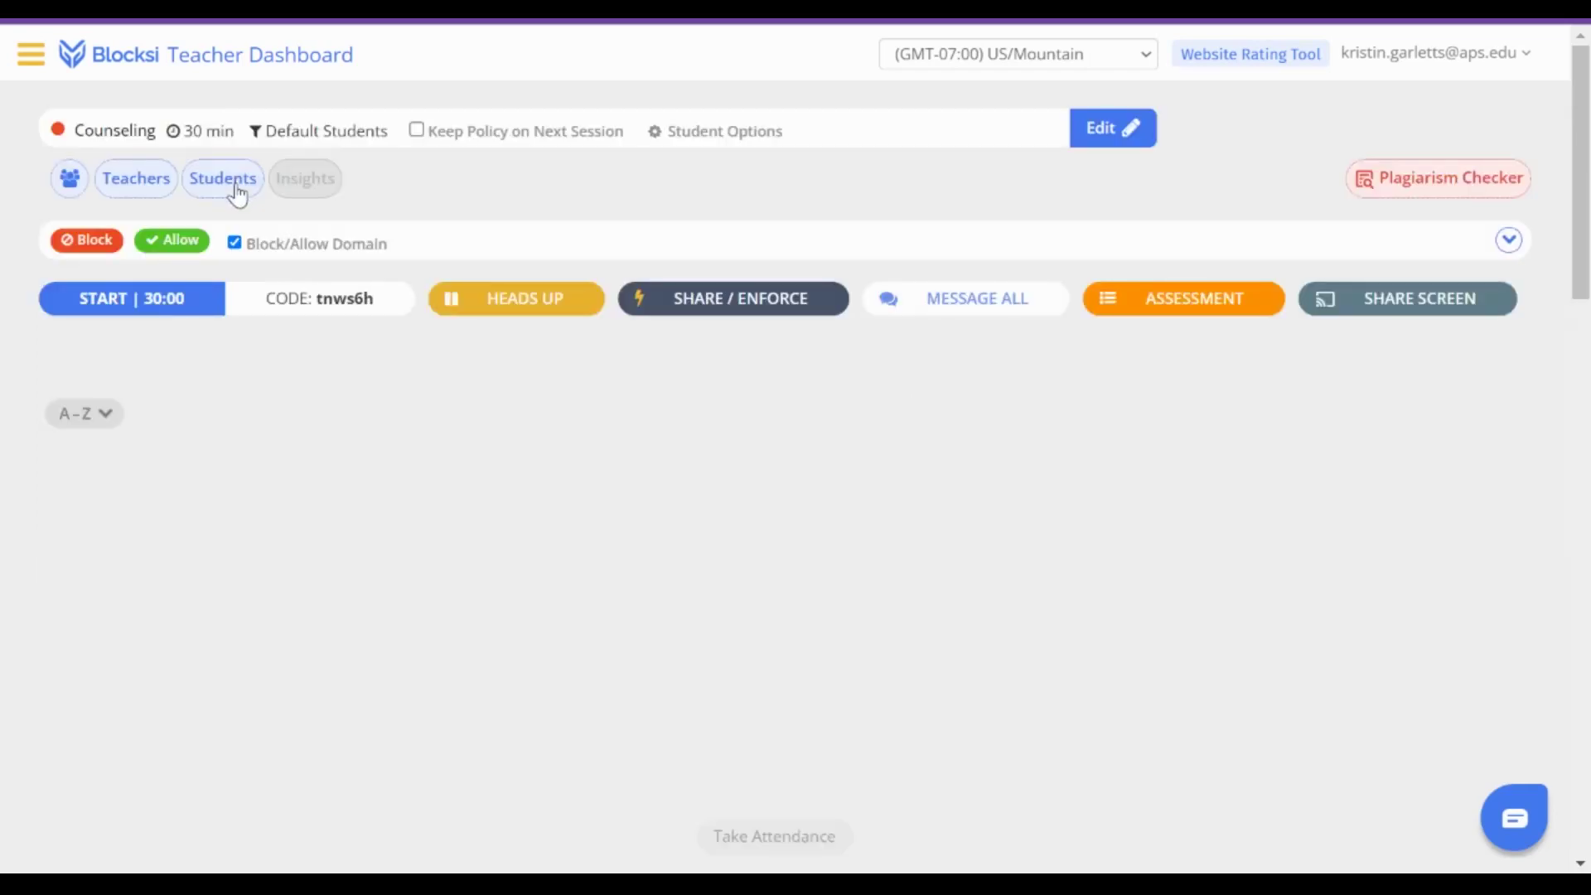
left_click(236, 190)
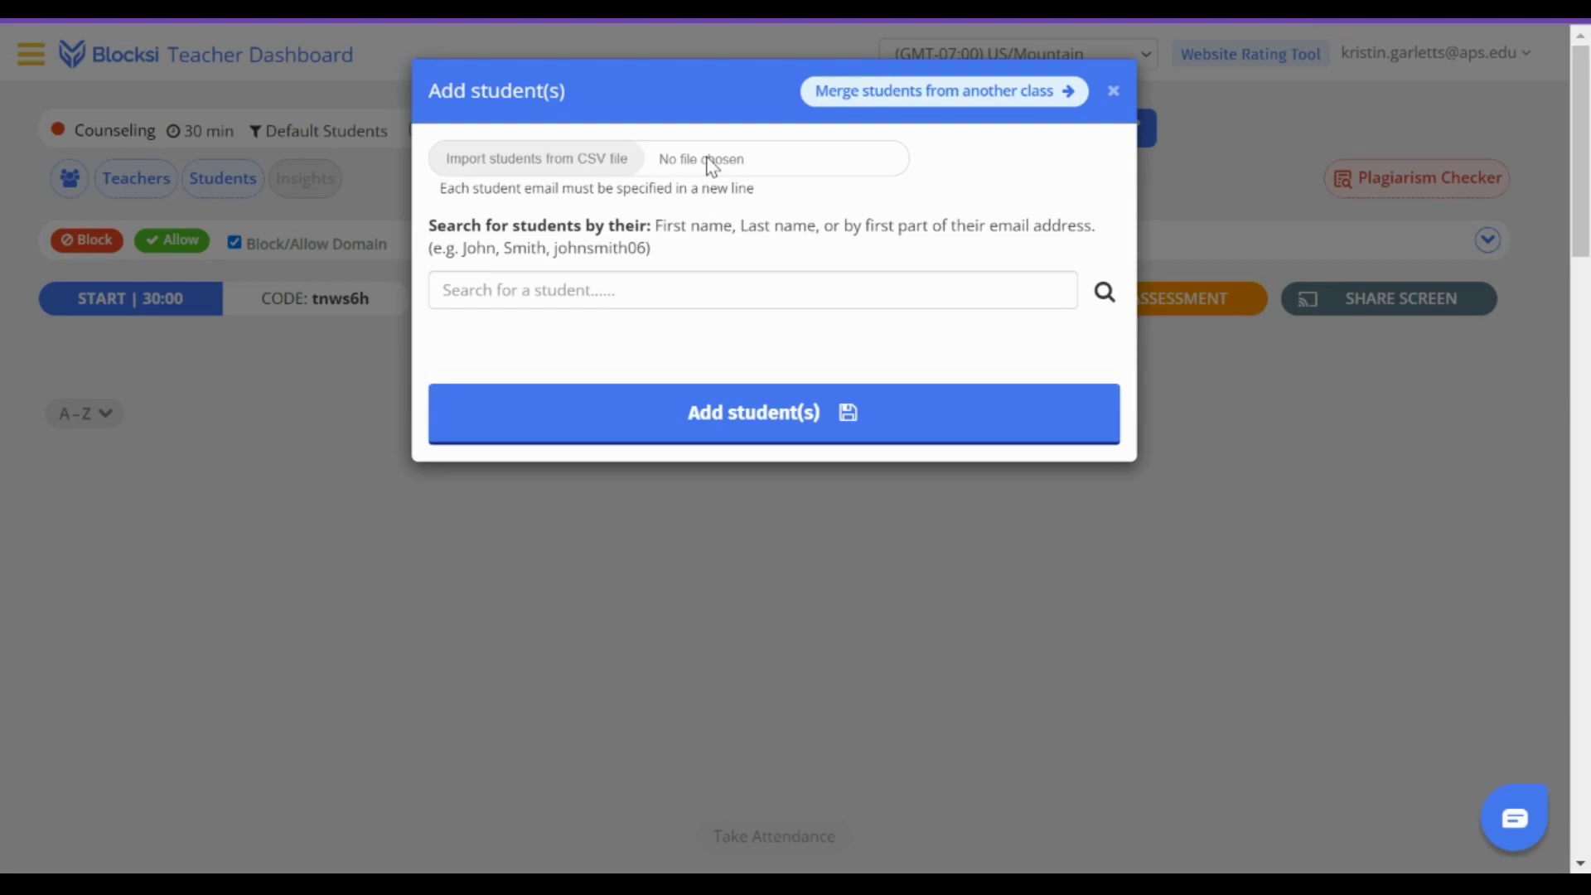
left_click(664, 297)
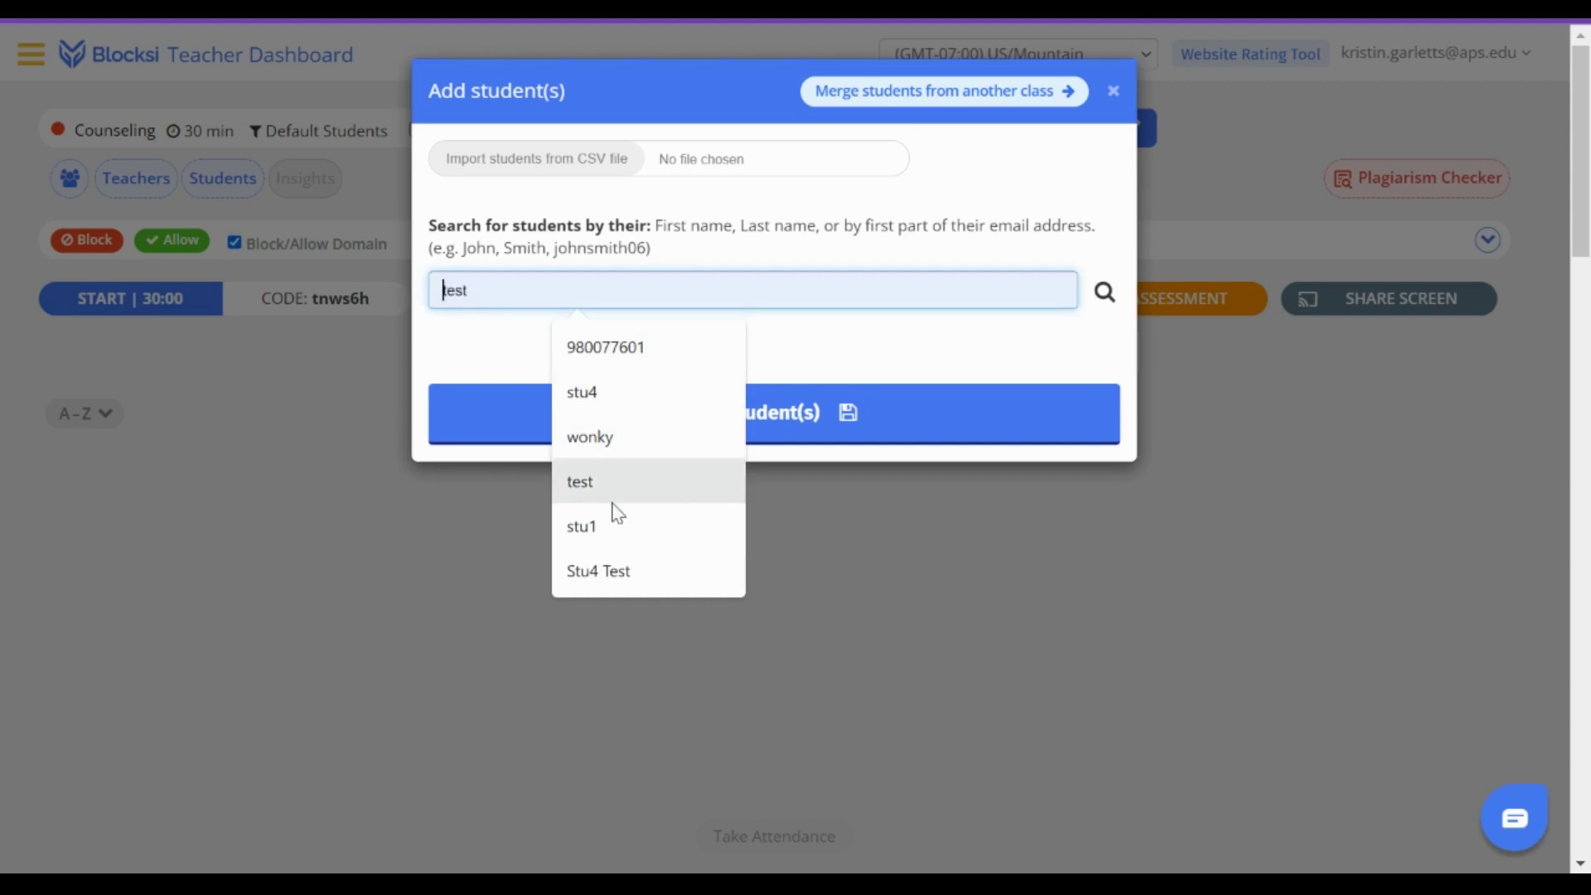
left_click(608, 528)
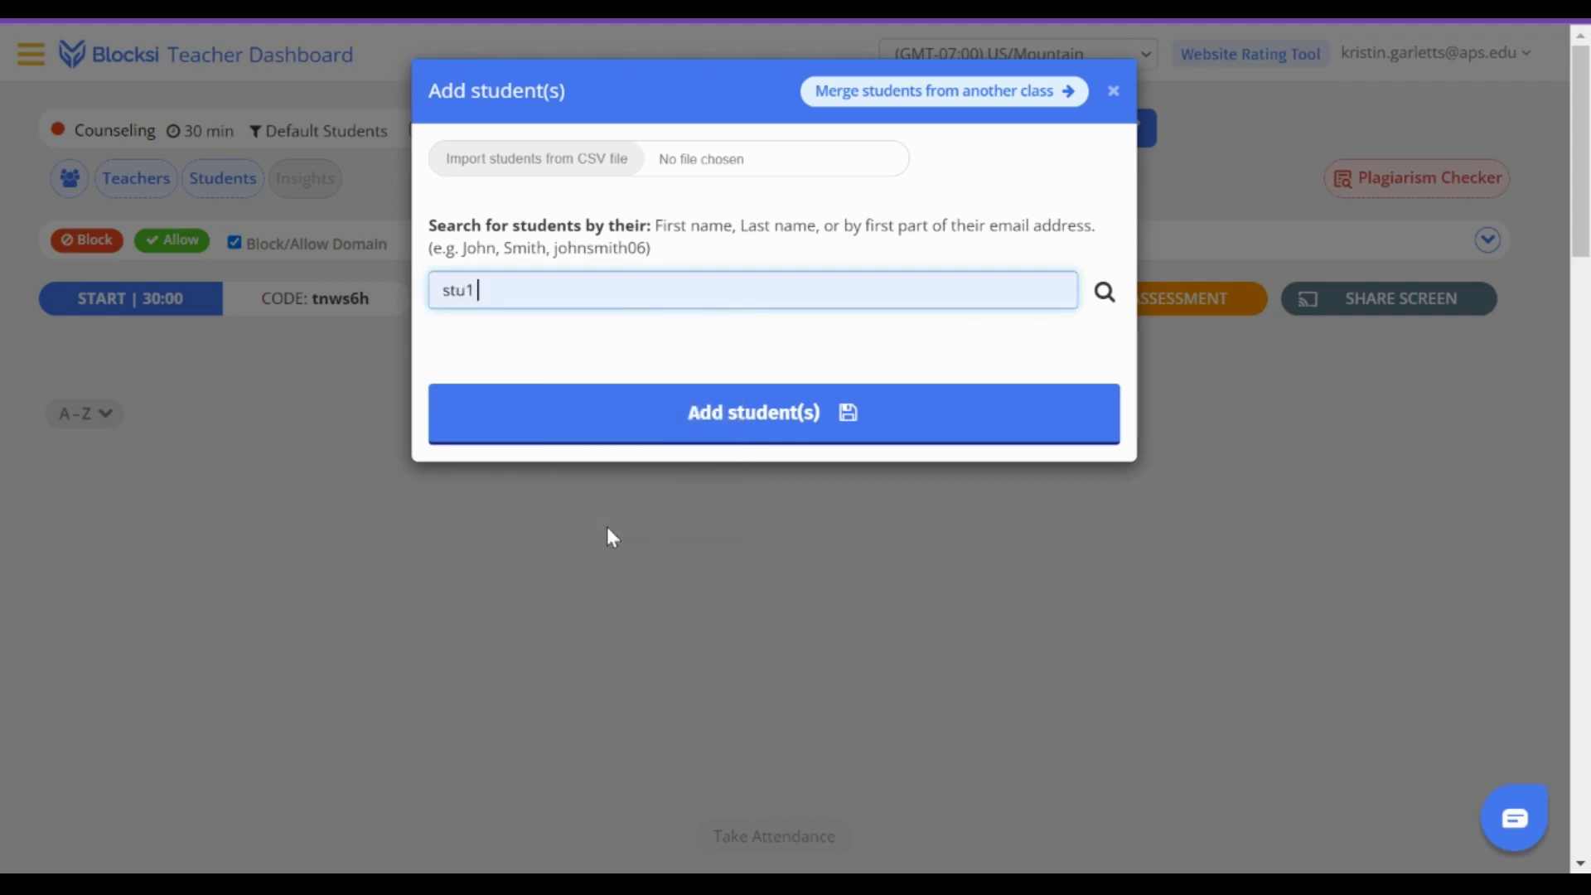
left_click(1111, 303)
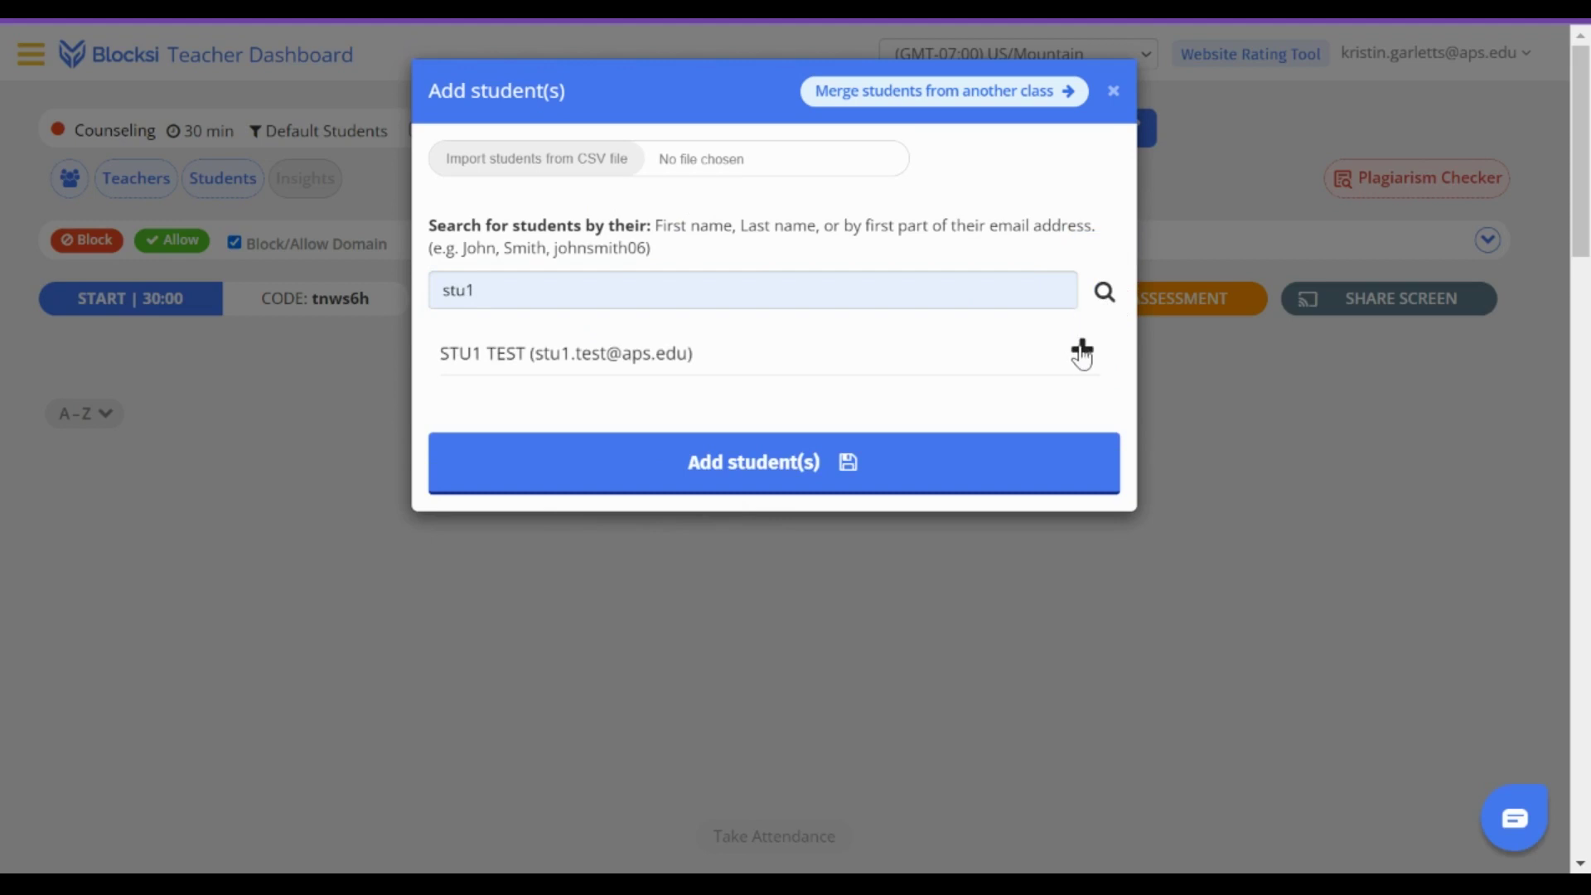
left_click(1082, 352)
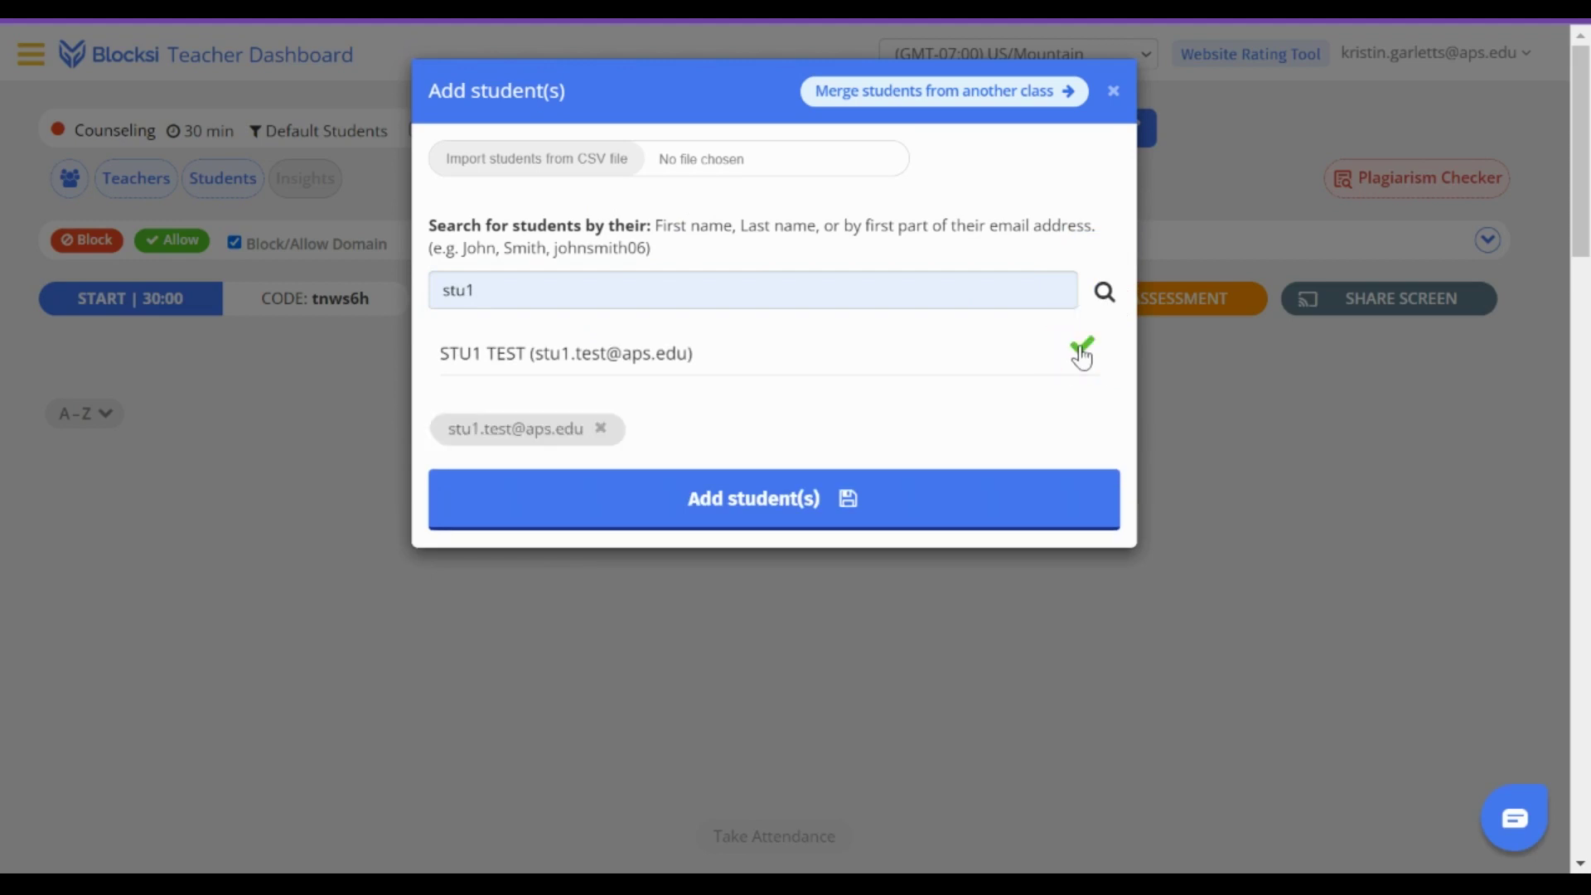
- Search for stu4, mark that student, and add both students to the class
left_click(557, 290)
key("BackSpace")
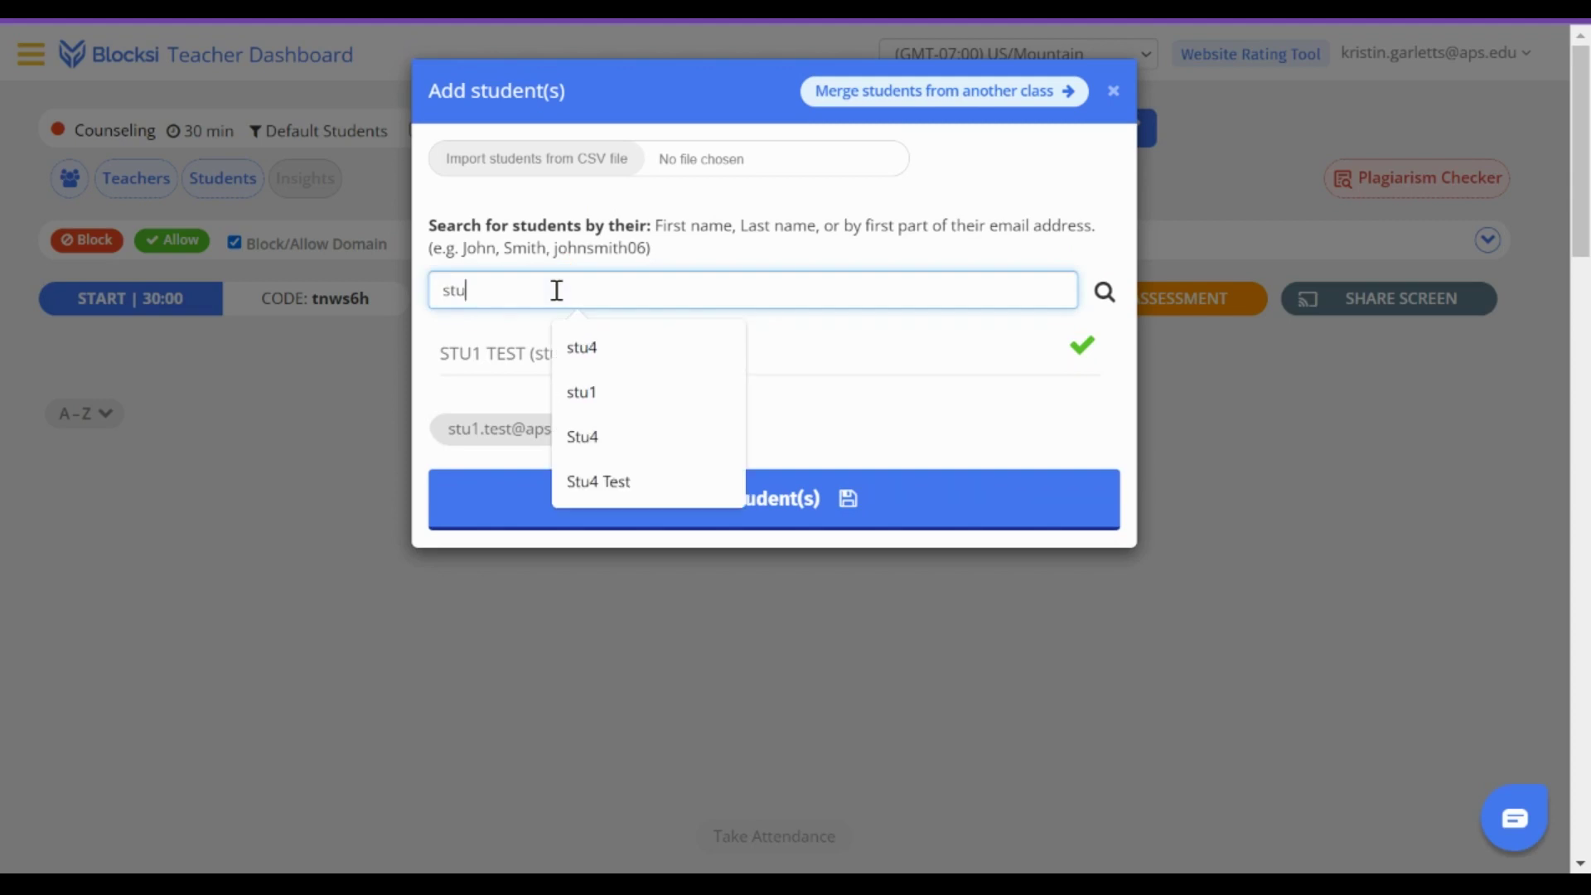
left_click(602, 361)
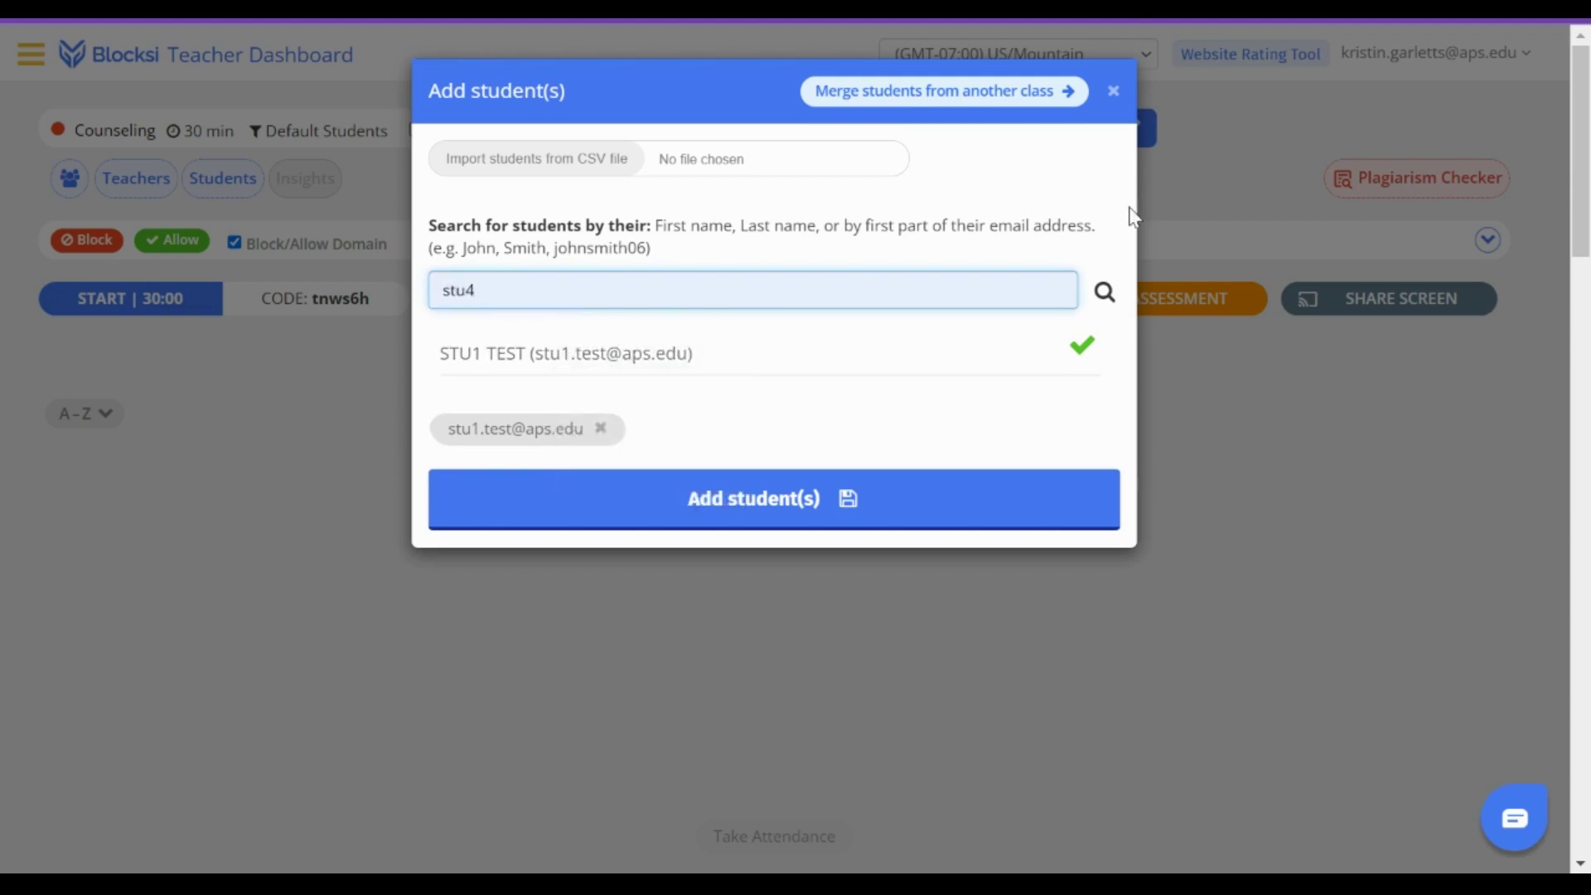
left_click(1105, 294)
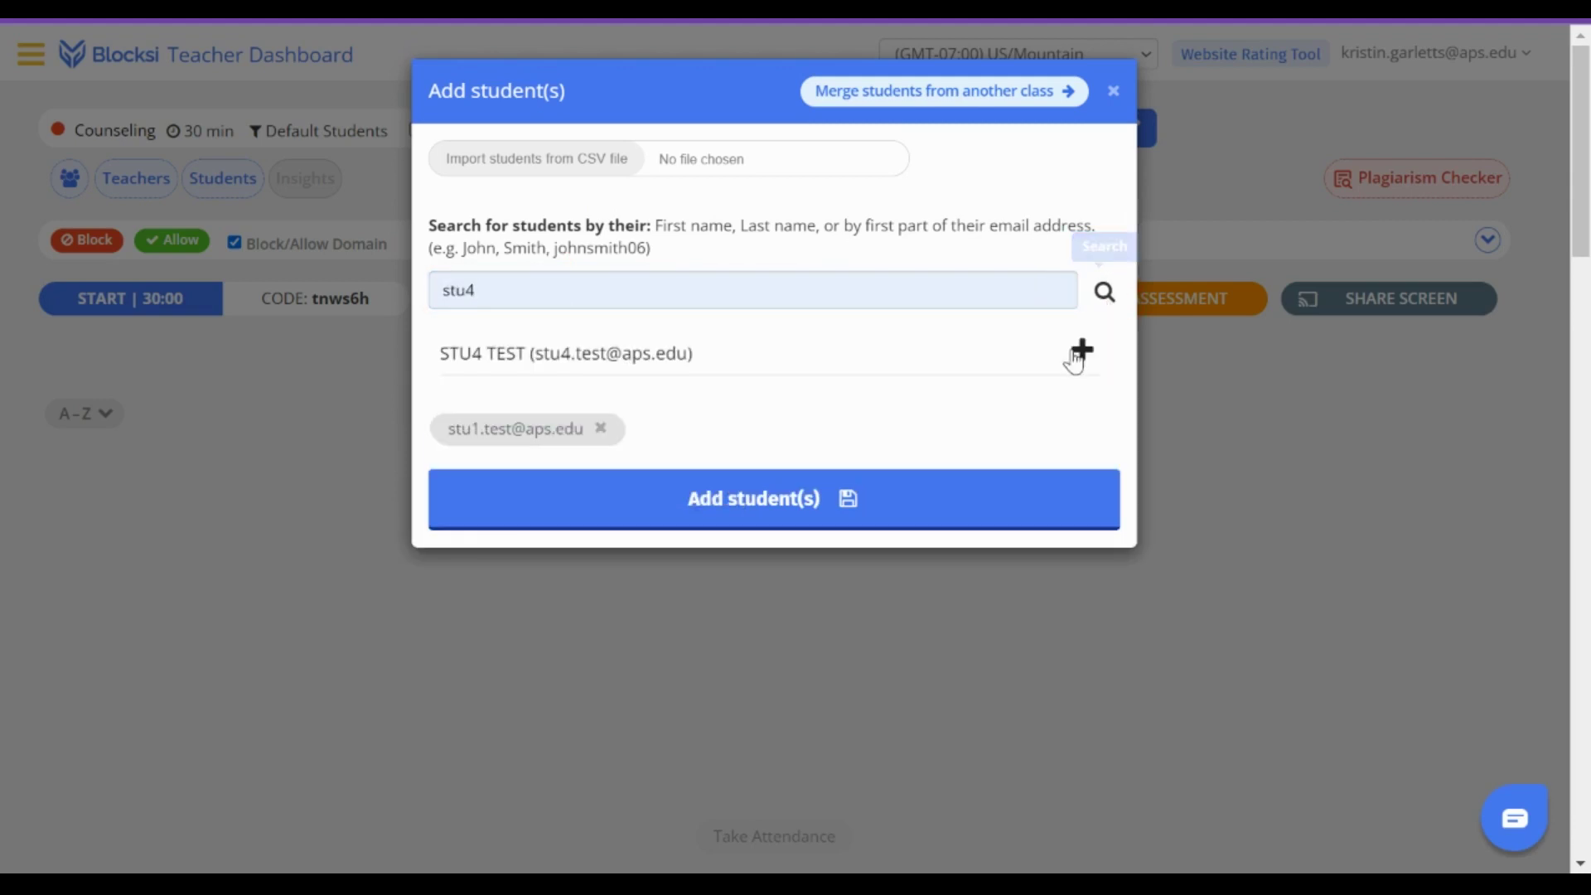
left_click(1080, 356)
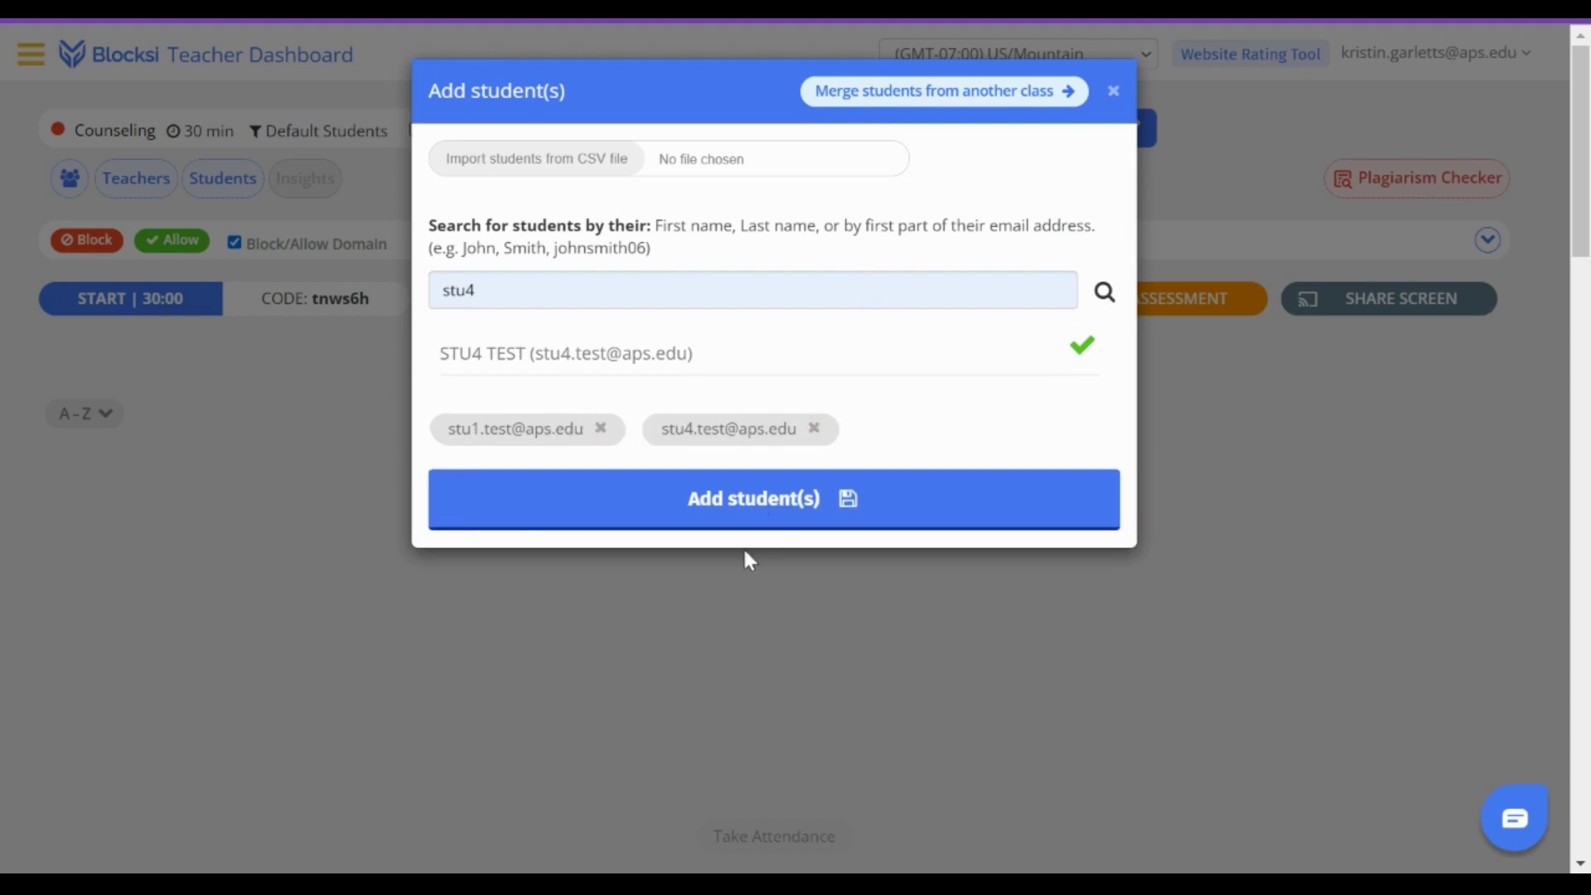
left_click(753, 515)
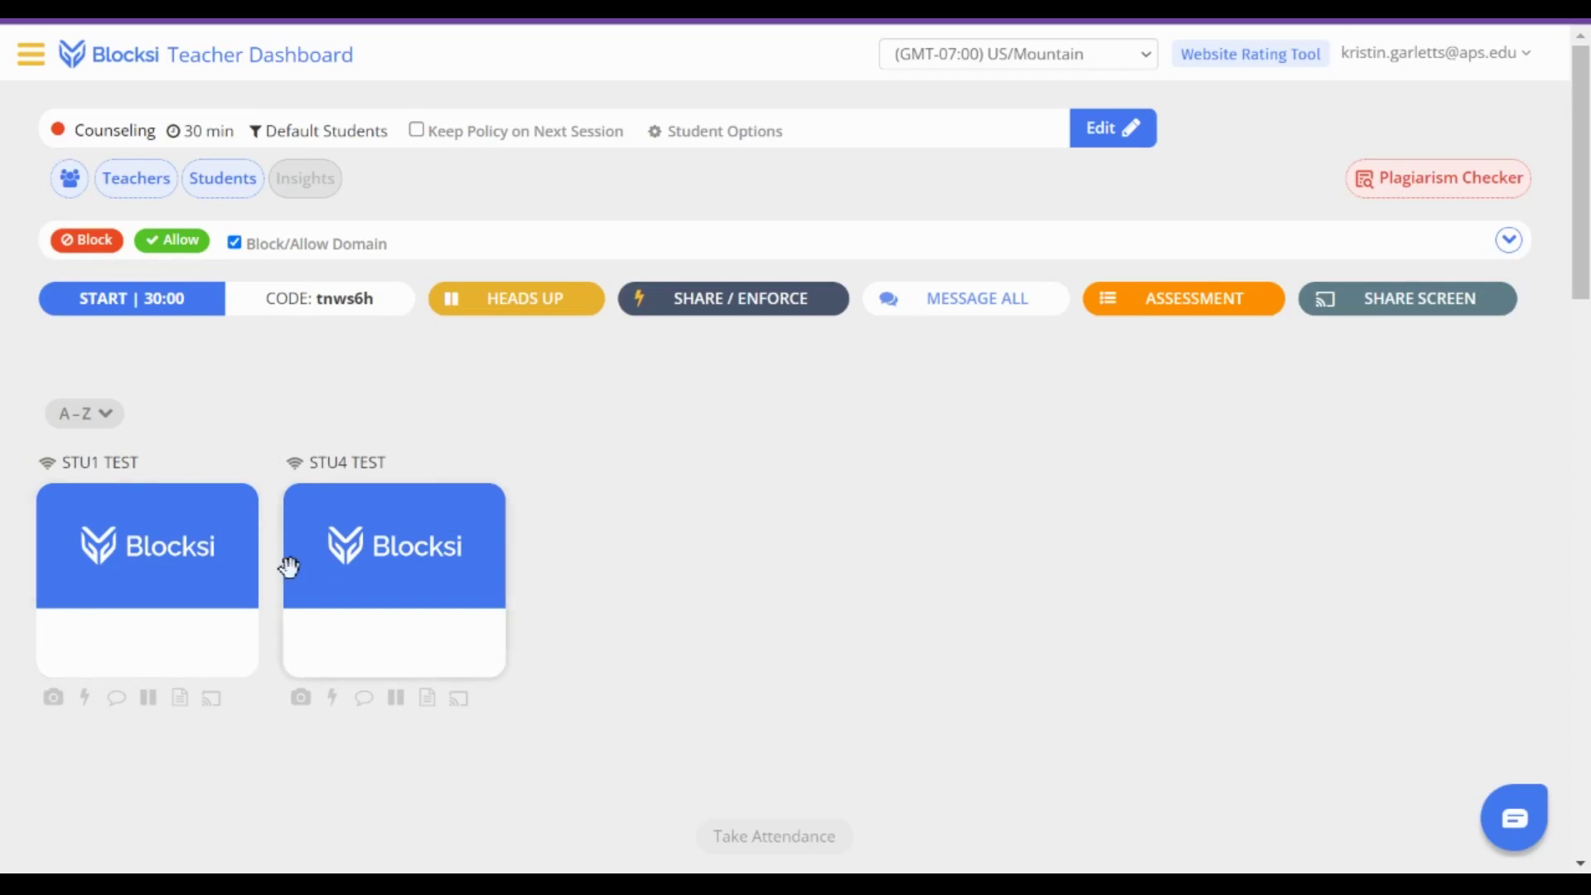
- Drag the STU4 TEST tile to the right on the Counseling board
left_click_drag(365, 544, 639, 547)
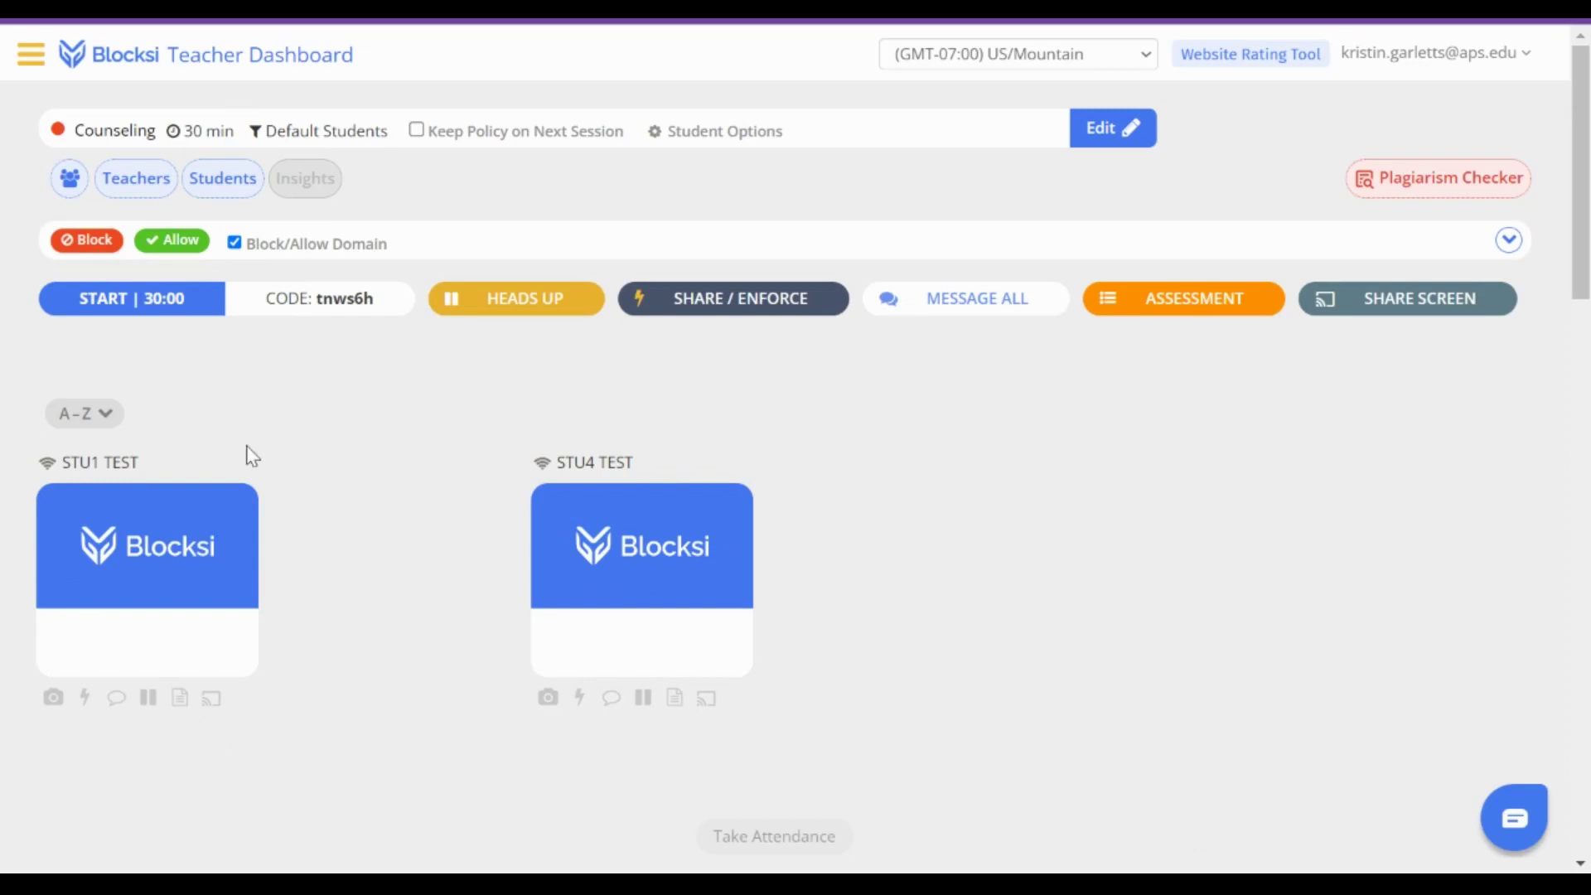
- Search Teacher Email for the co-teacher's name, add the match, and save
left_click(132, 182)
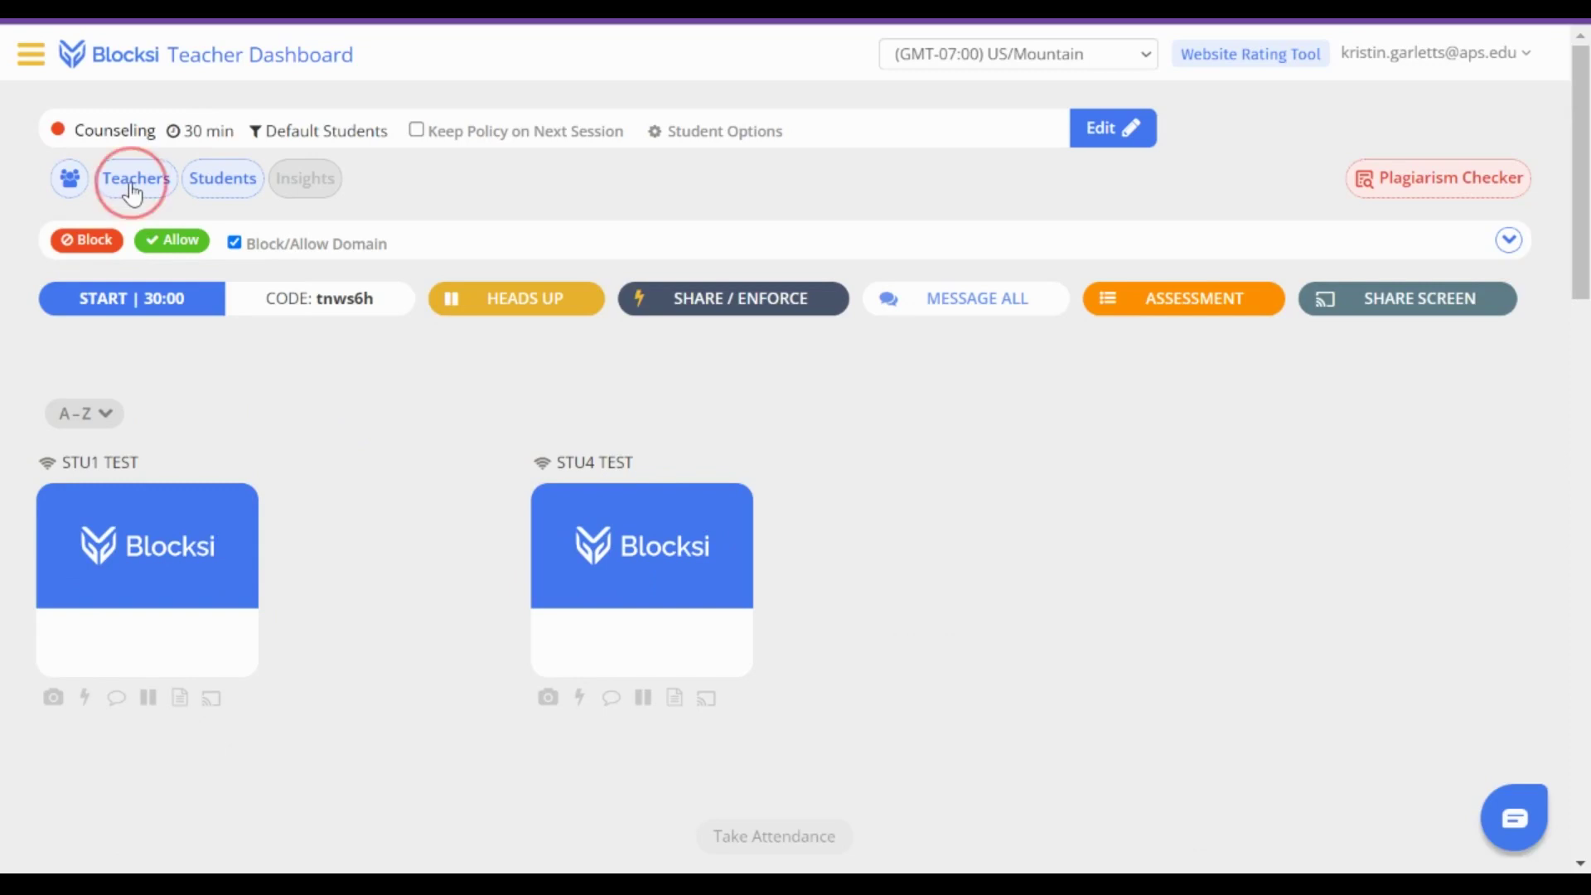
left_click(494, 228)
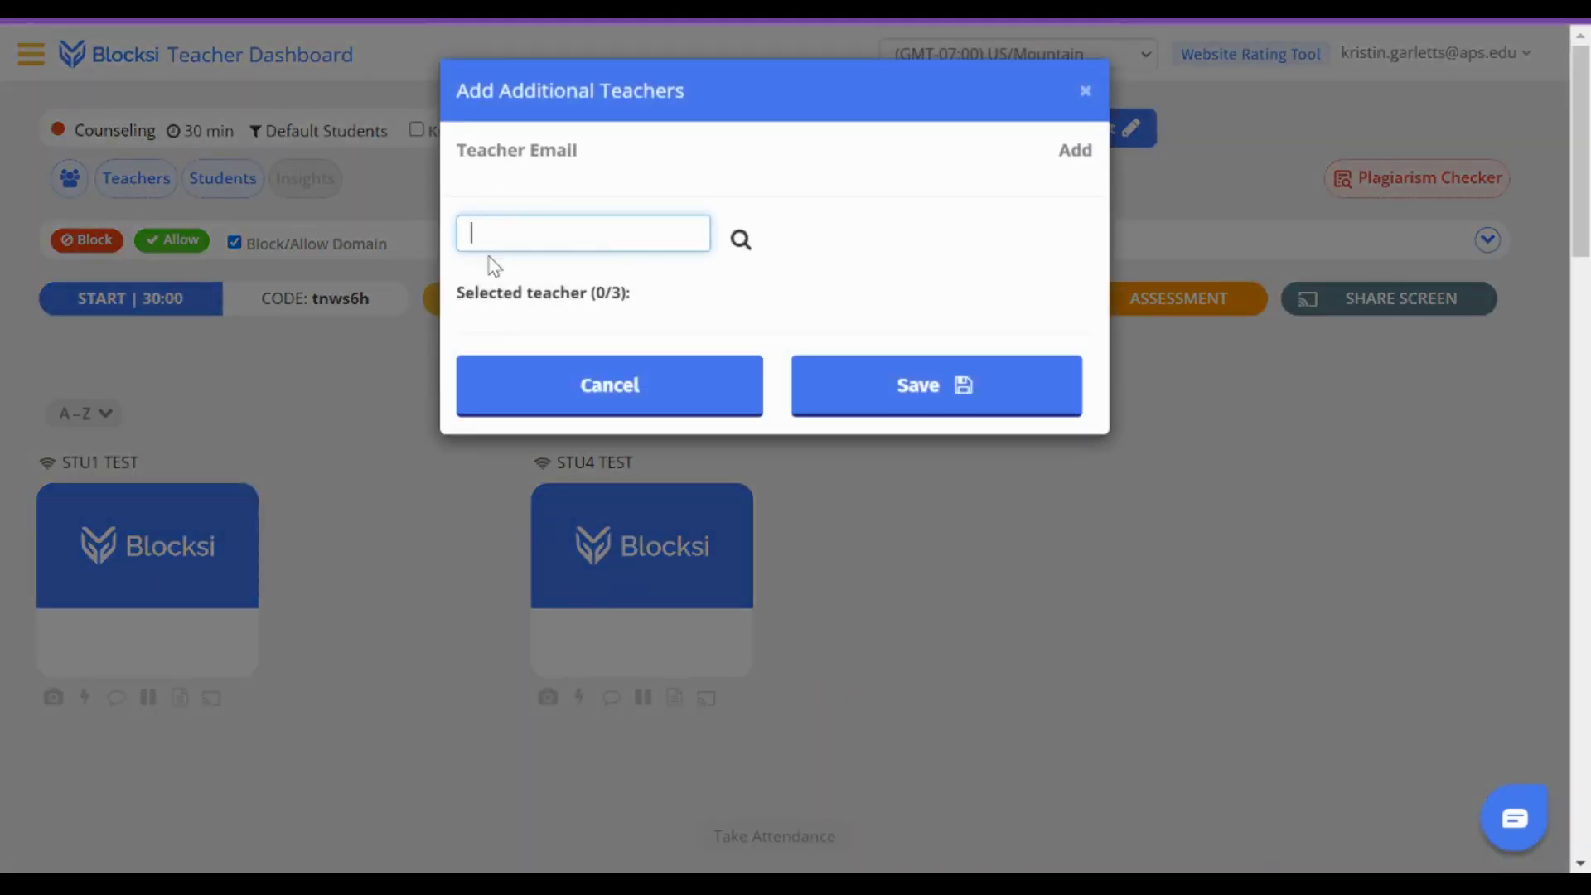
type("jen")
key("BackSpace")
key("BackSpace")
key("BackSpace")
type("bossow")
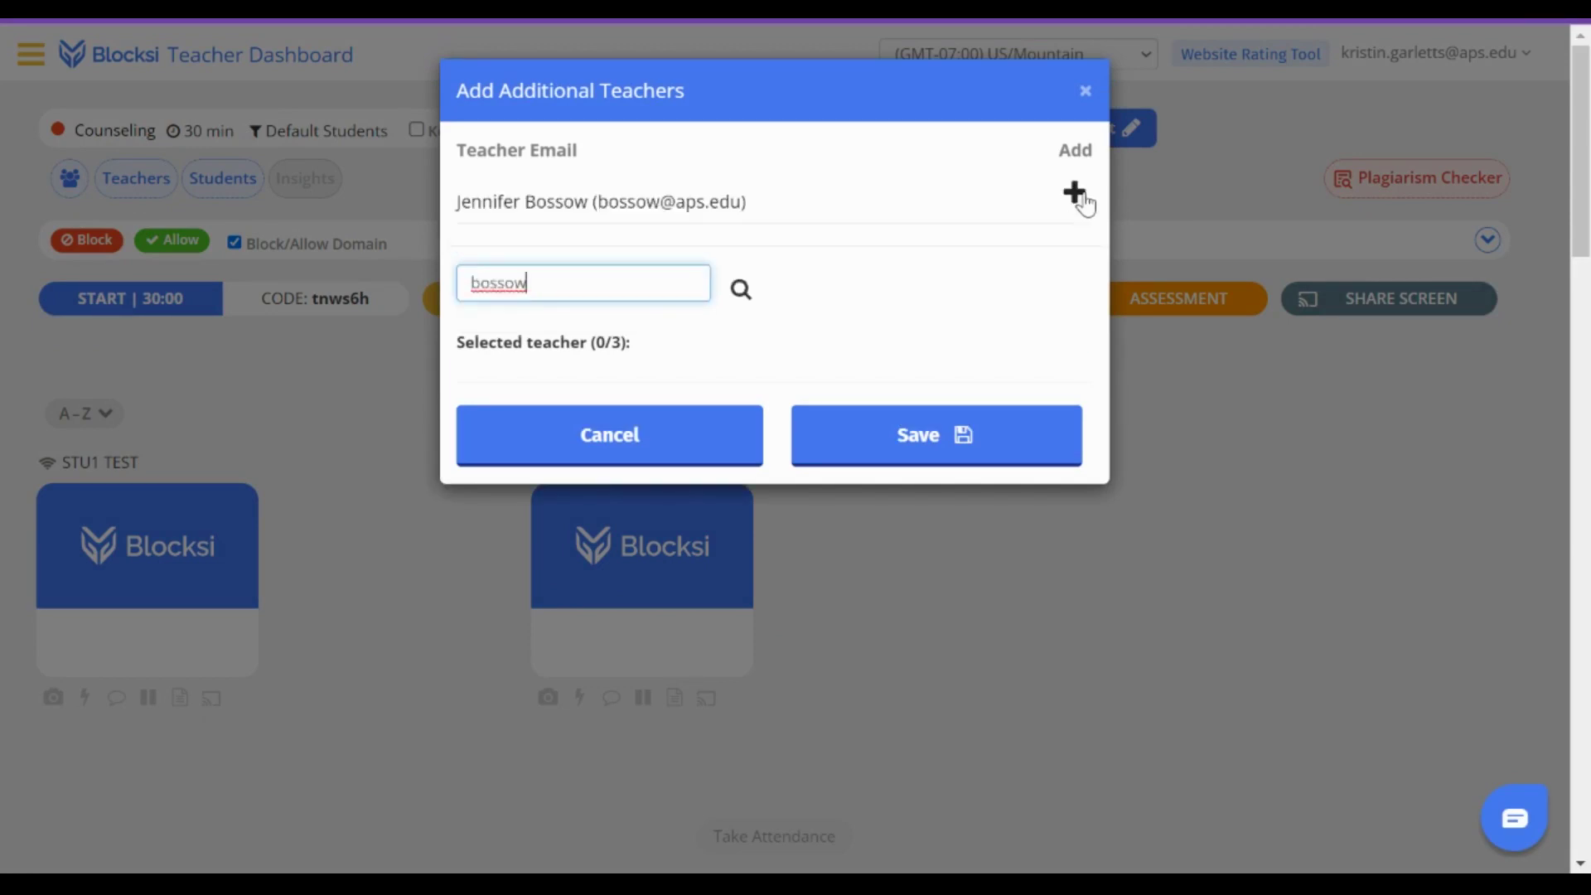
left_click(1081, 196)
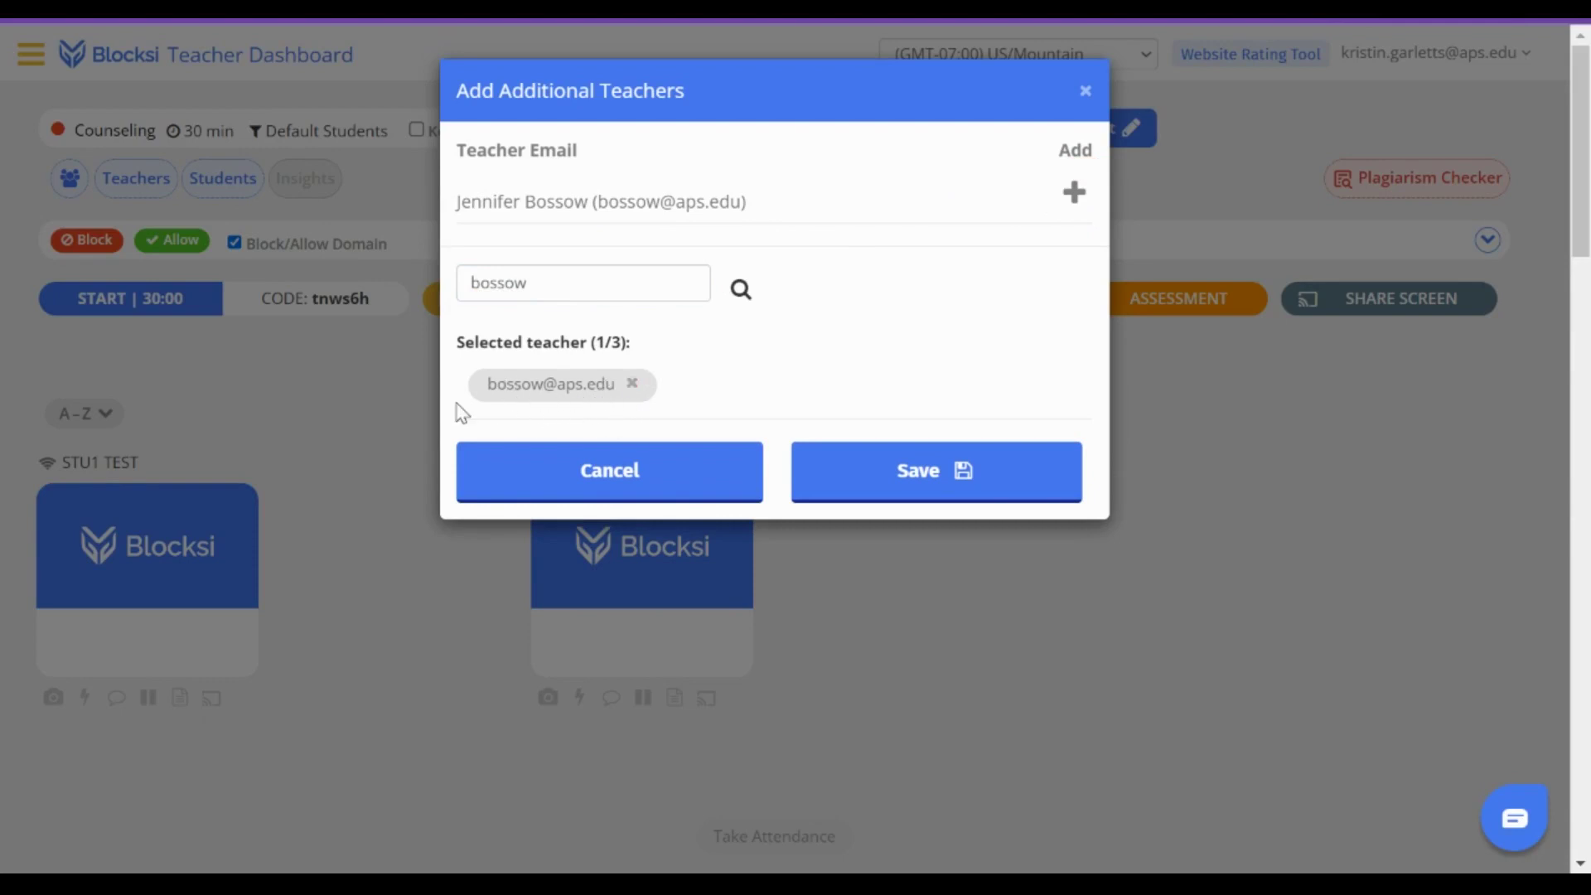
left_click(895, 485)
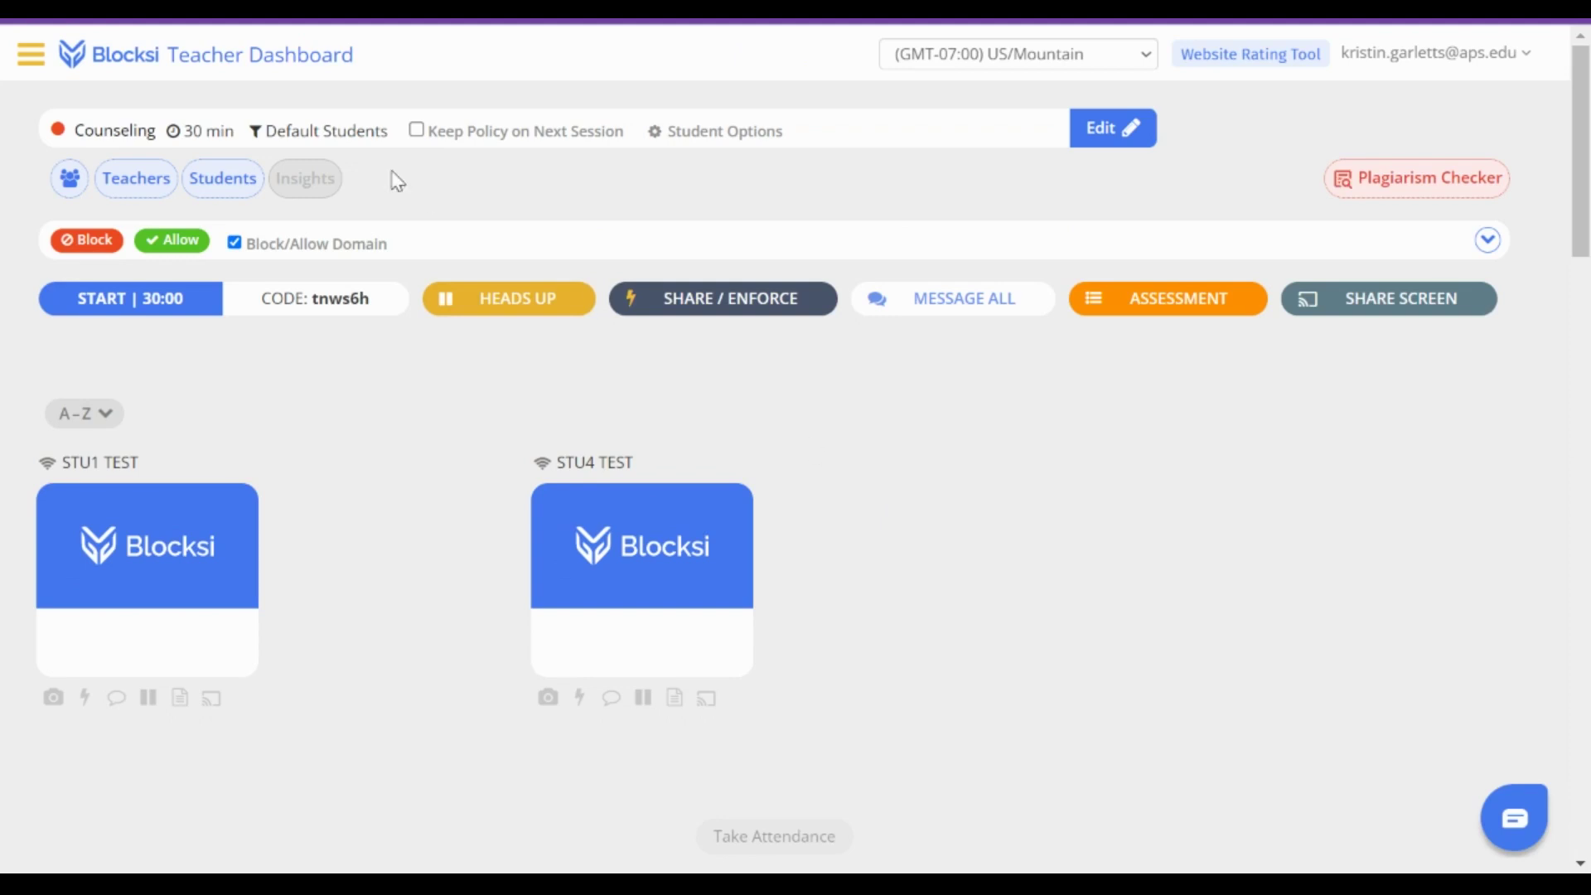
- Return to the home page and scroll through Your Created Classes
left_click(272, 65)
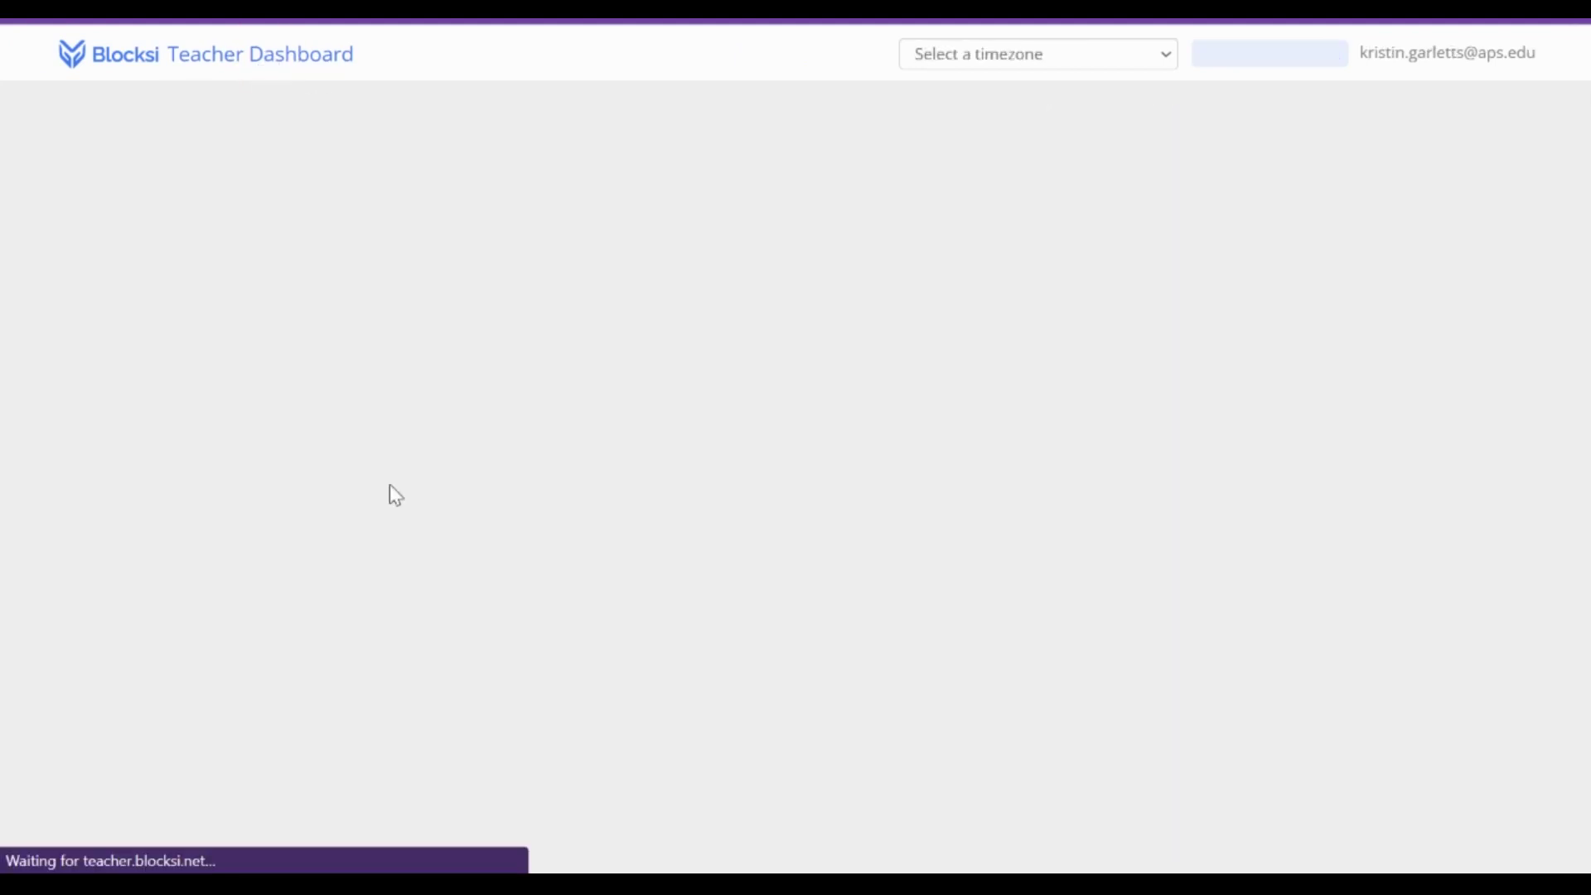
scroll(390, 484, "down", 3)
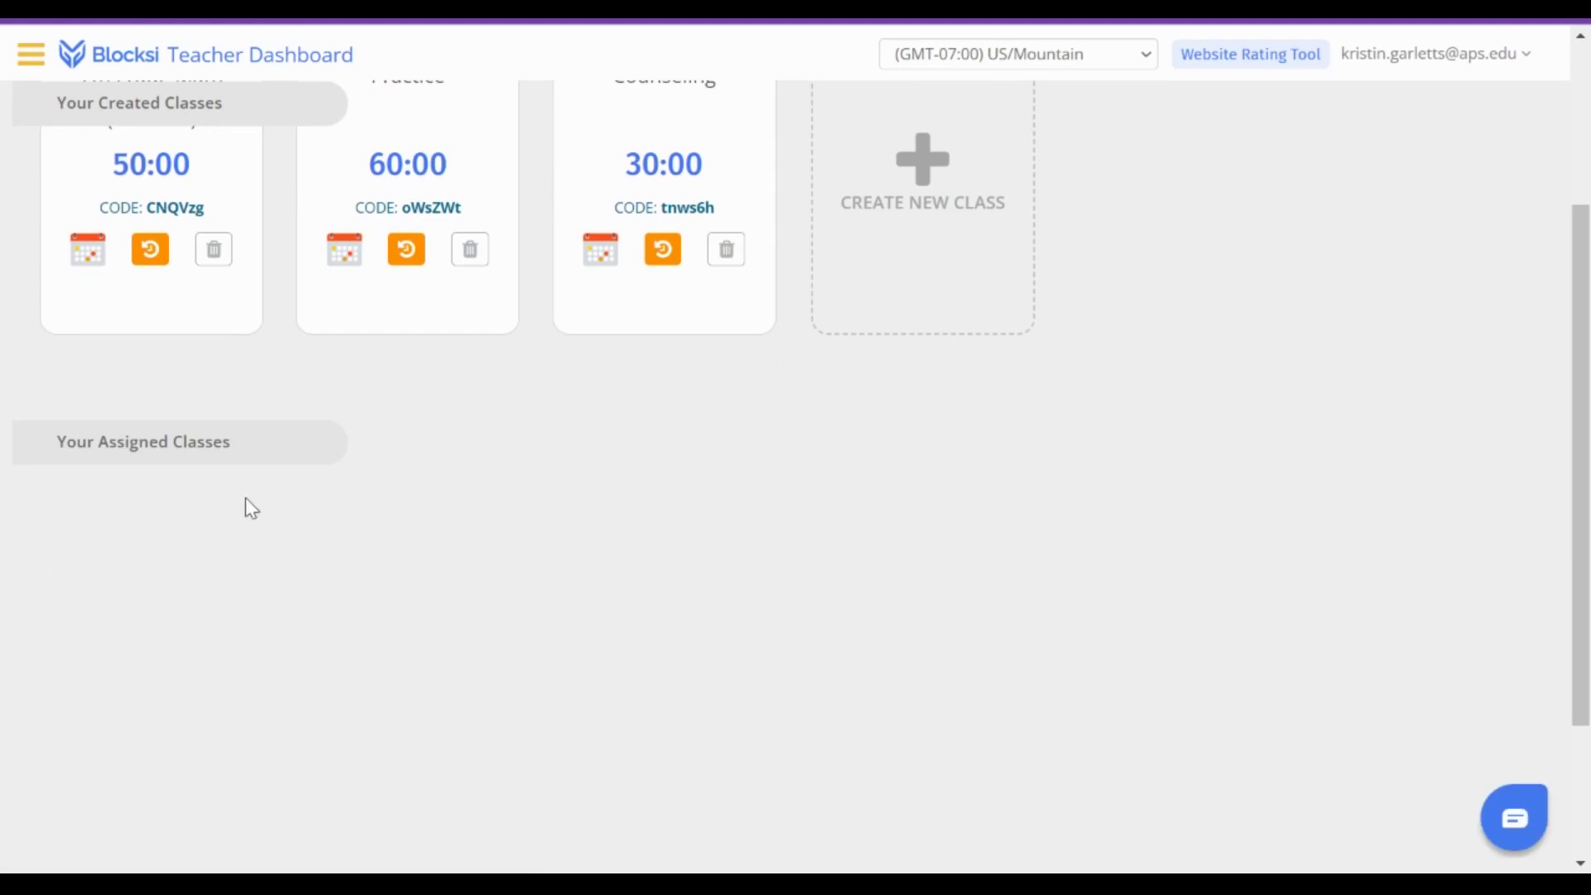
scroll(429, 543, "up", 3)
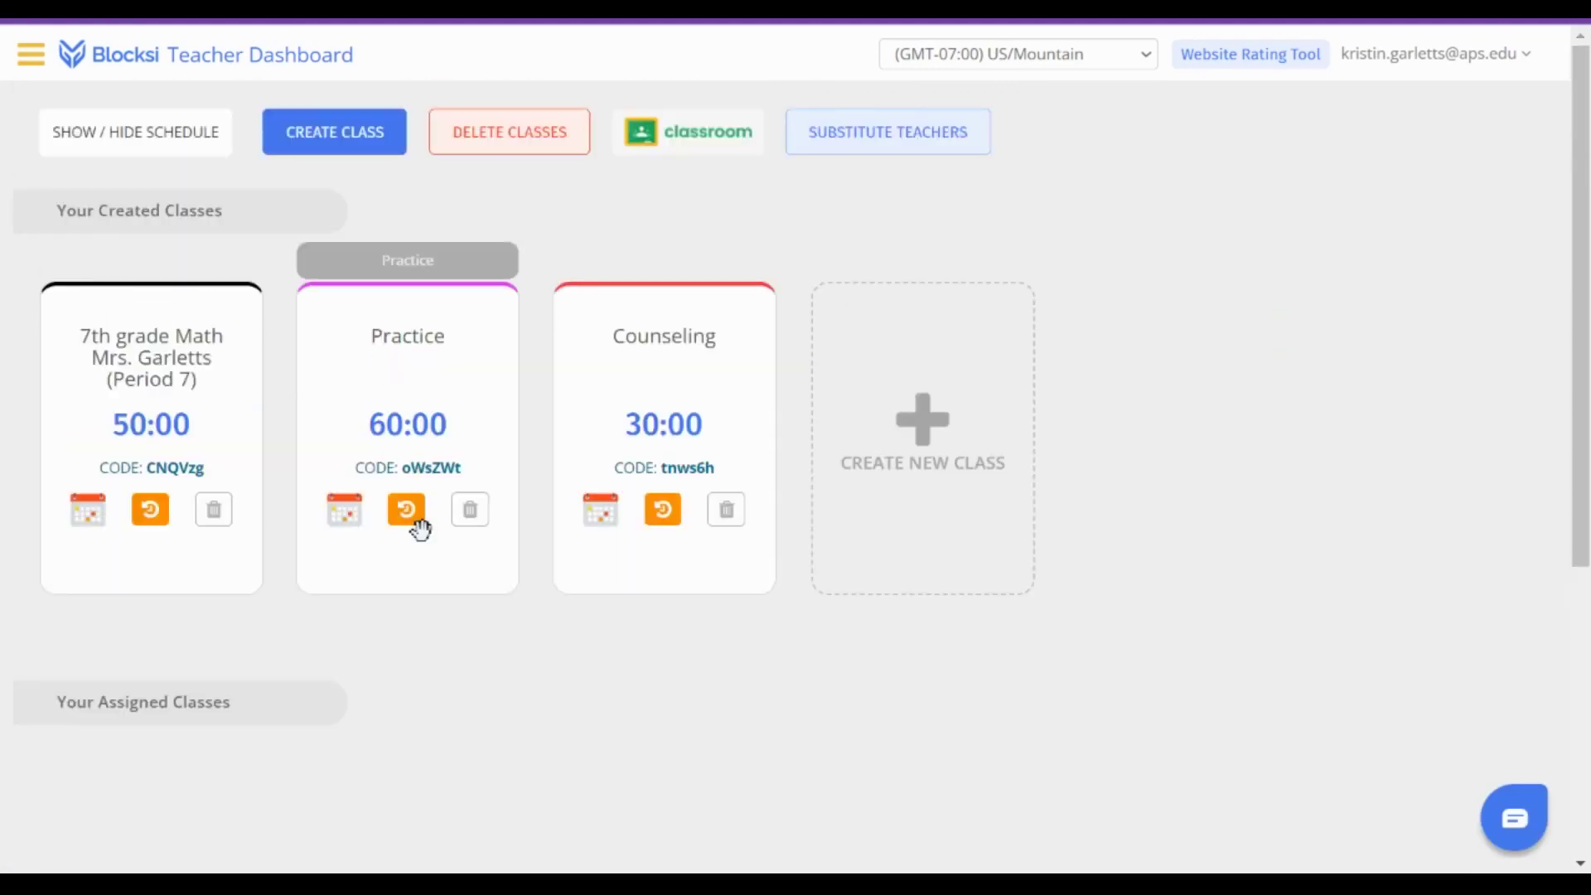